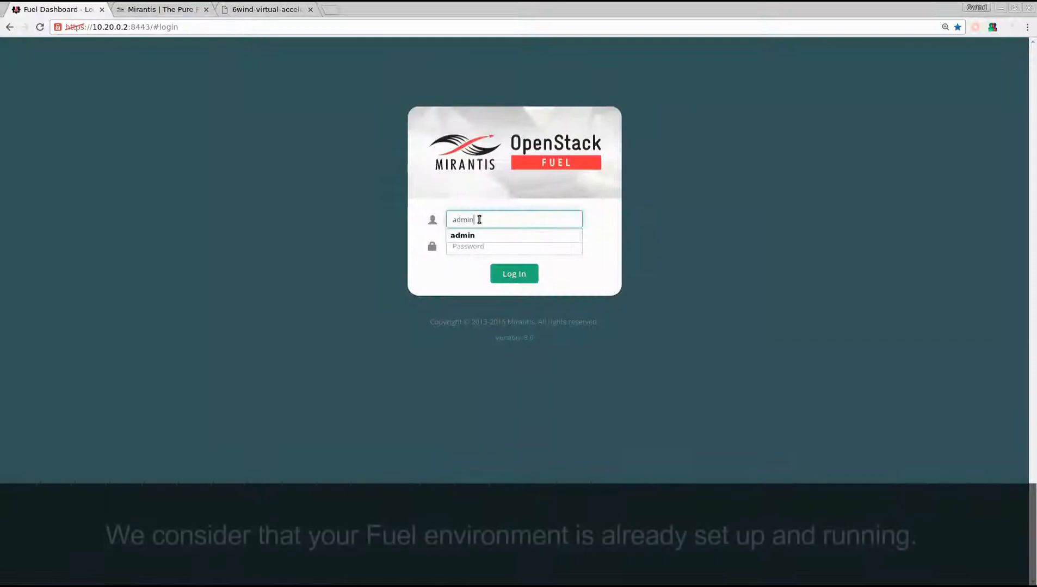
# Step: Log in to the Fuel dashboard with the administrator username and the account password
pyautogui.click(489, 251)
pyautogui.write('admin')
pyautogui.click(512, 276)
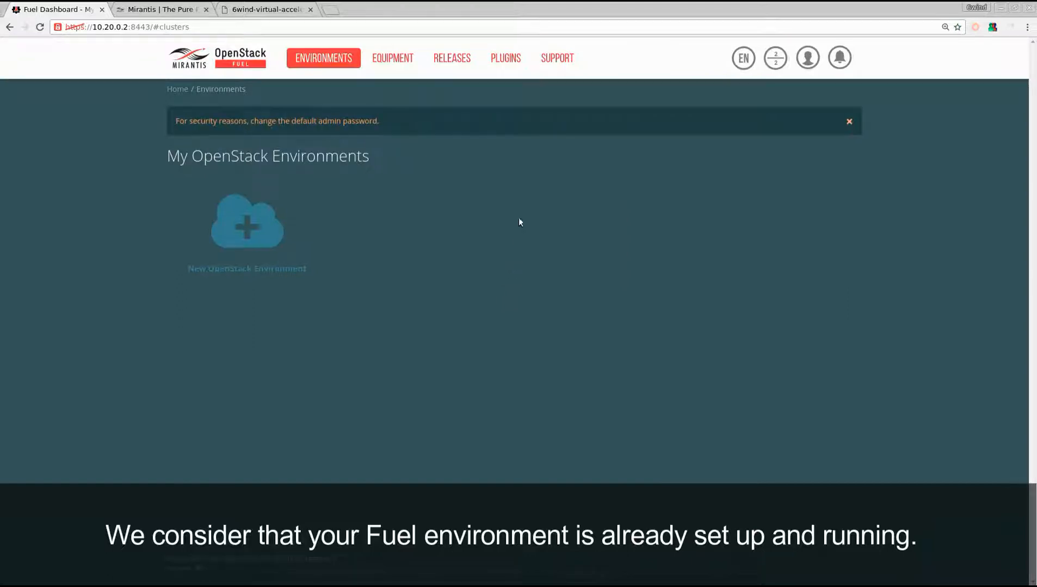
# Step: Review the installed plugins and the node allocation summary, and return to the OpenStack environments overview
pyautogui.click(507, 59)
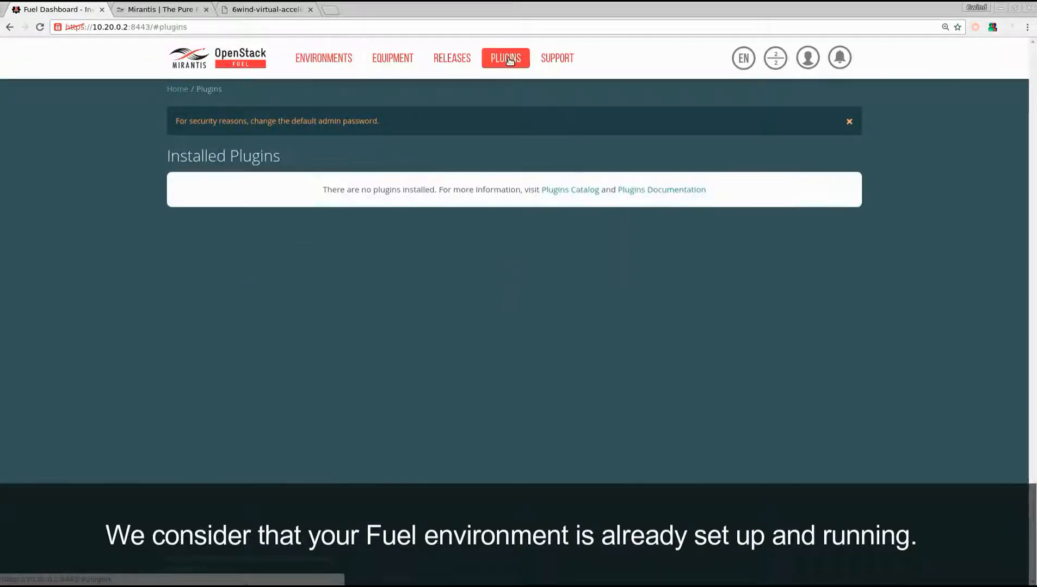
pyautogui.click(781, 68)
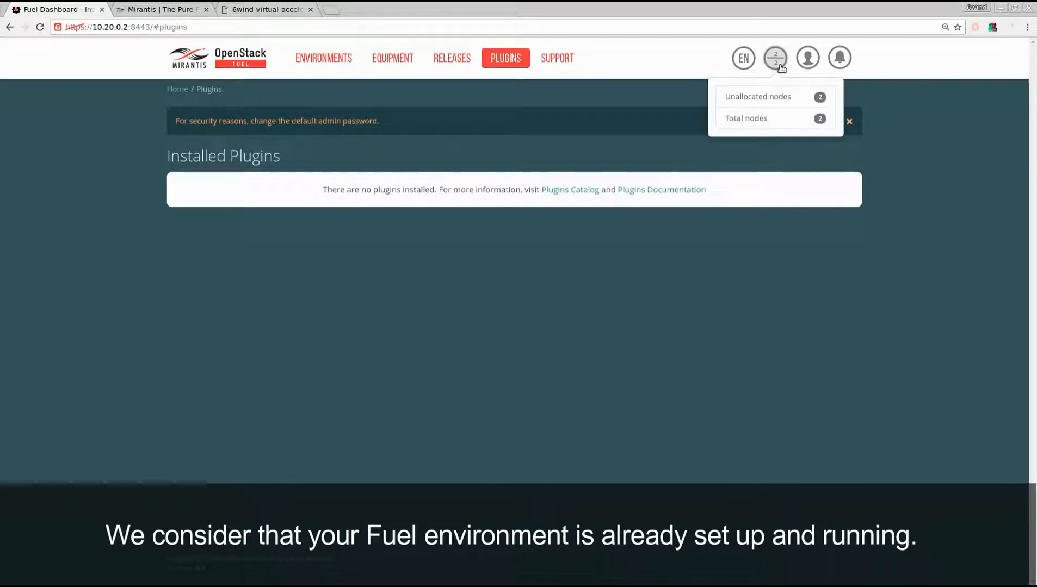
pyautogui.click(323, 61)
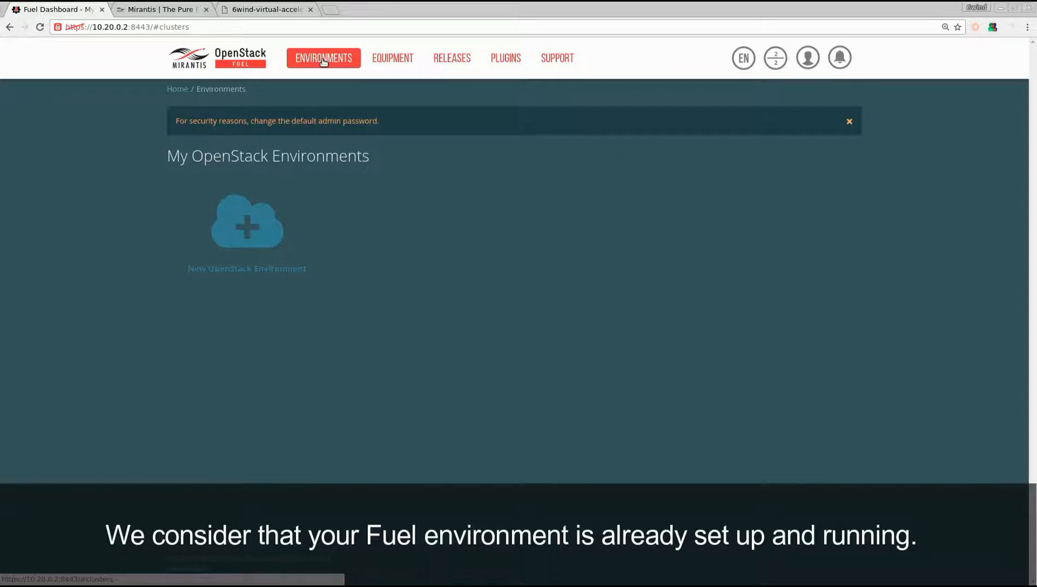
# Step: Open the 6WIND partner page from the Partner Catalog on the Mirantis website
pyautogui.click(160, 12)
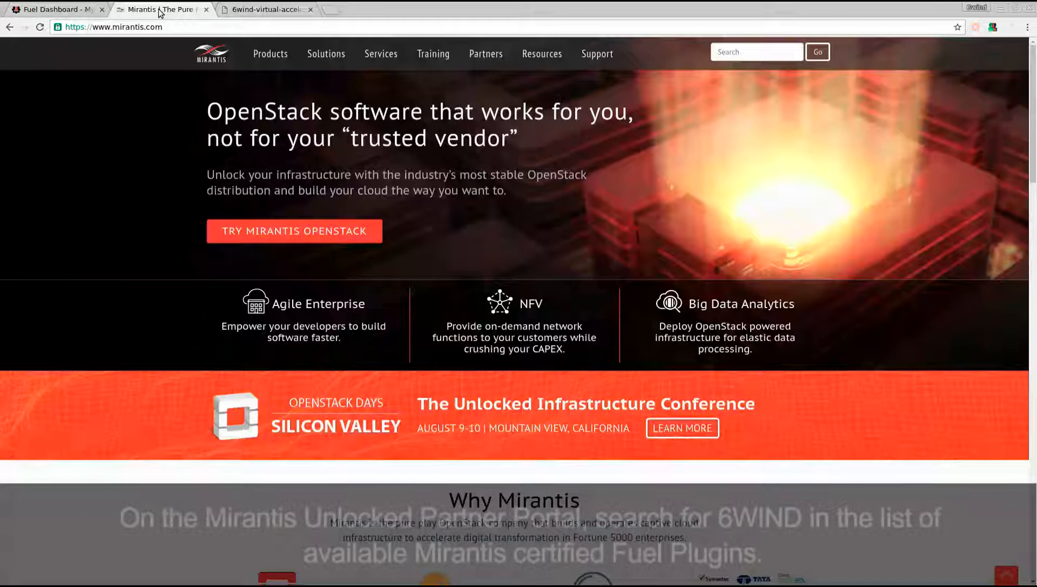
pyautogui.moveTo(474, 52)
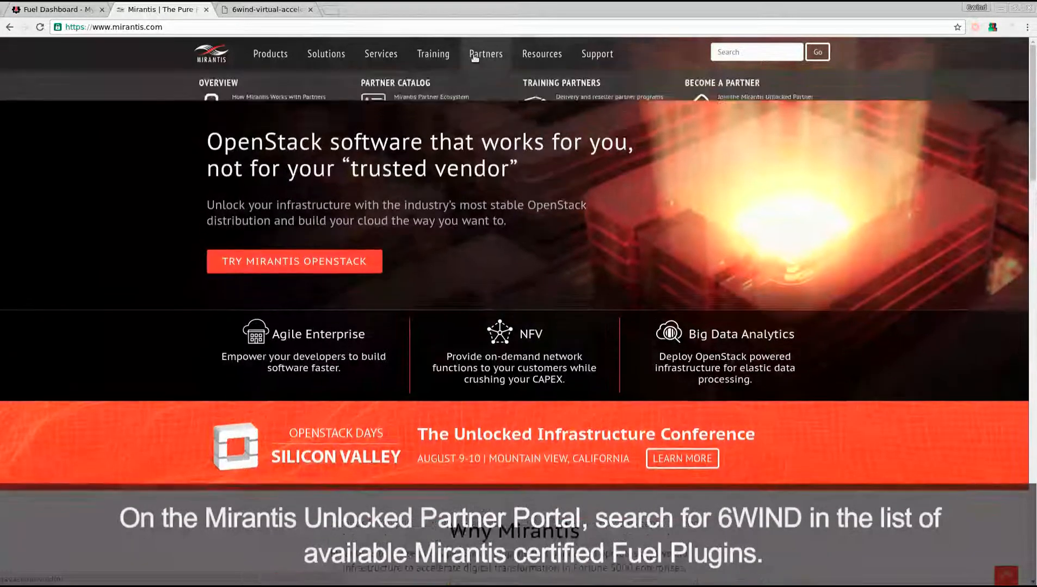
pyautogui.click(372, 95)
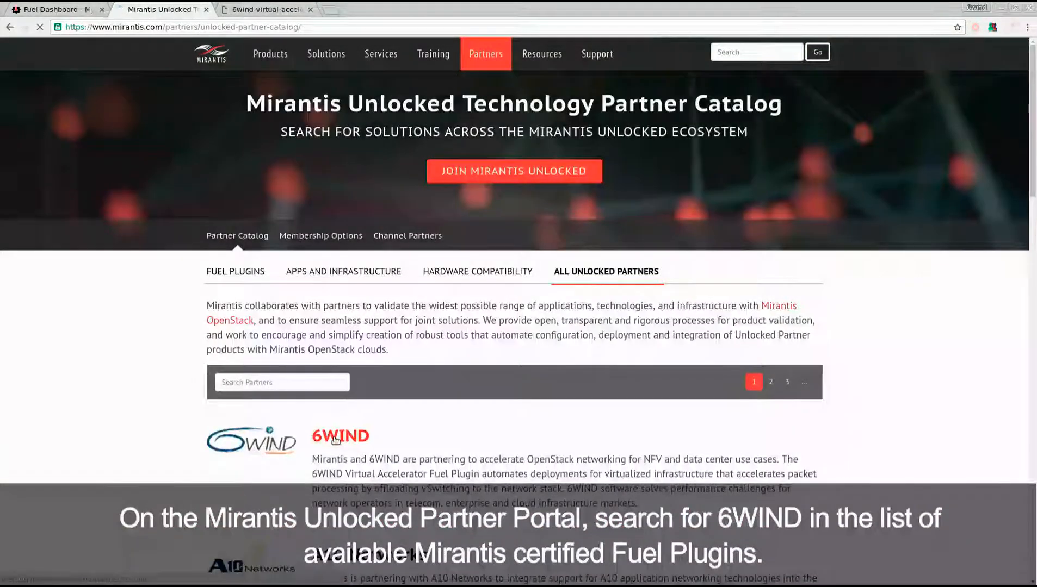
pyautogui.click(335, 438)
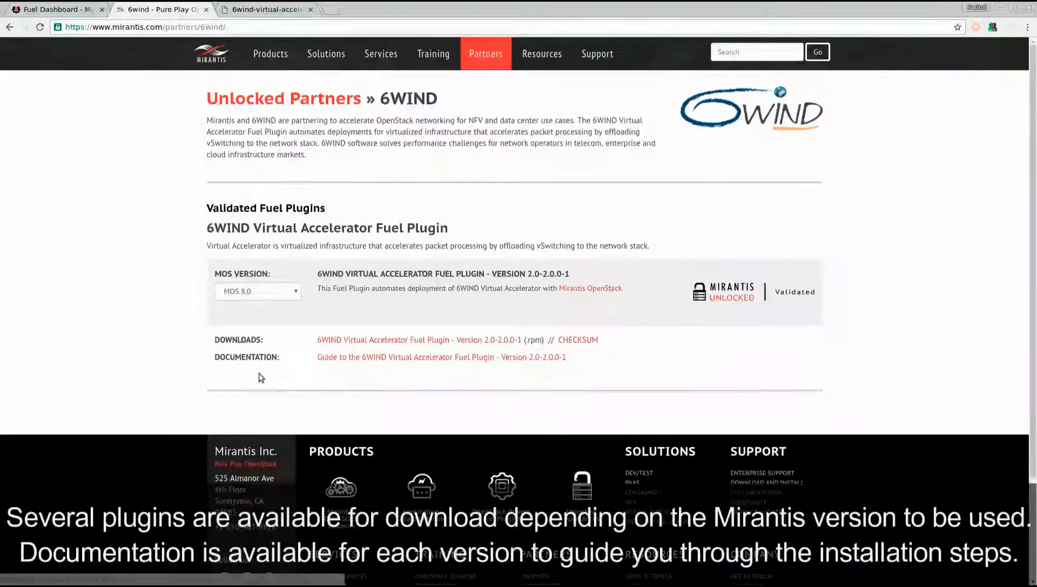
# Step: Open the 6WIND Virtual Accelerator plugin PDF and read the Installation Guide chapter's prerequisites and requirements
pyautogui.click(267, 9)
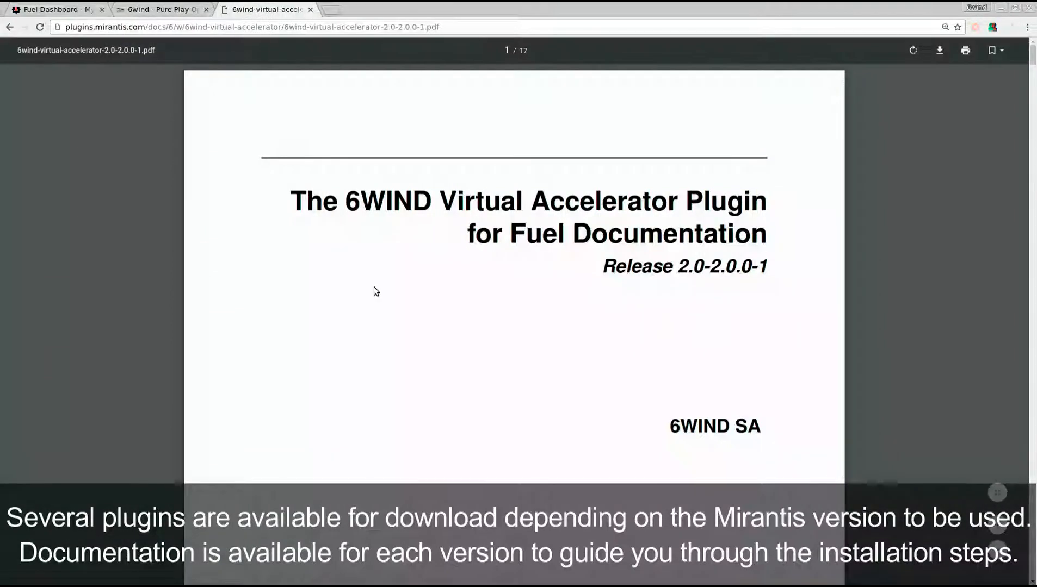
pyautogui.scroll(-15, 372, 288)
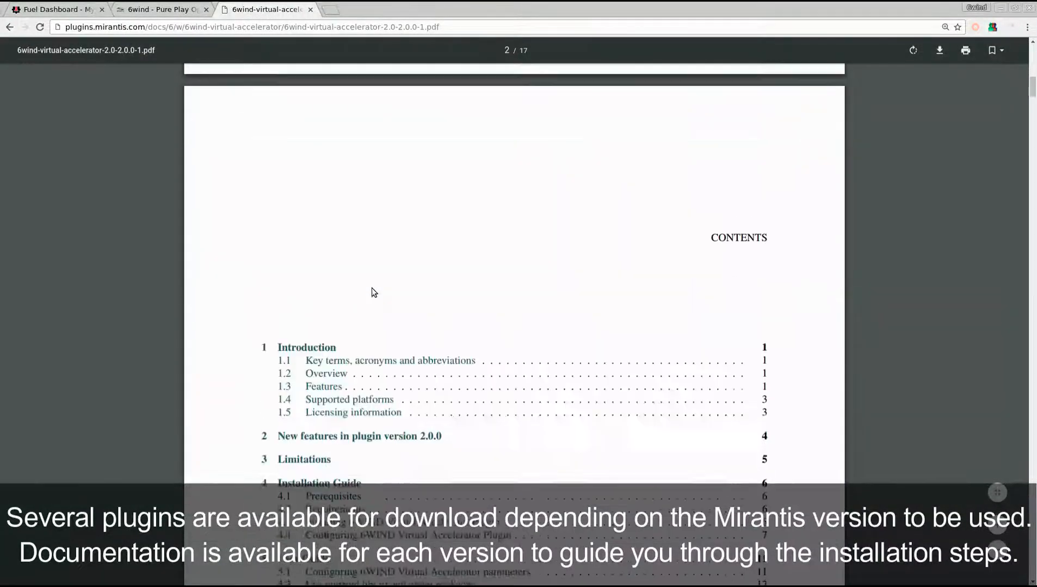
pyautogui.scroll(-2, 371, 292)
pyautogui.click(343, 420)
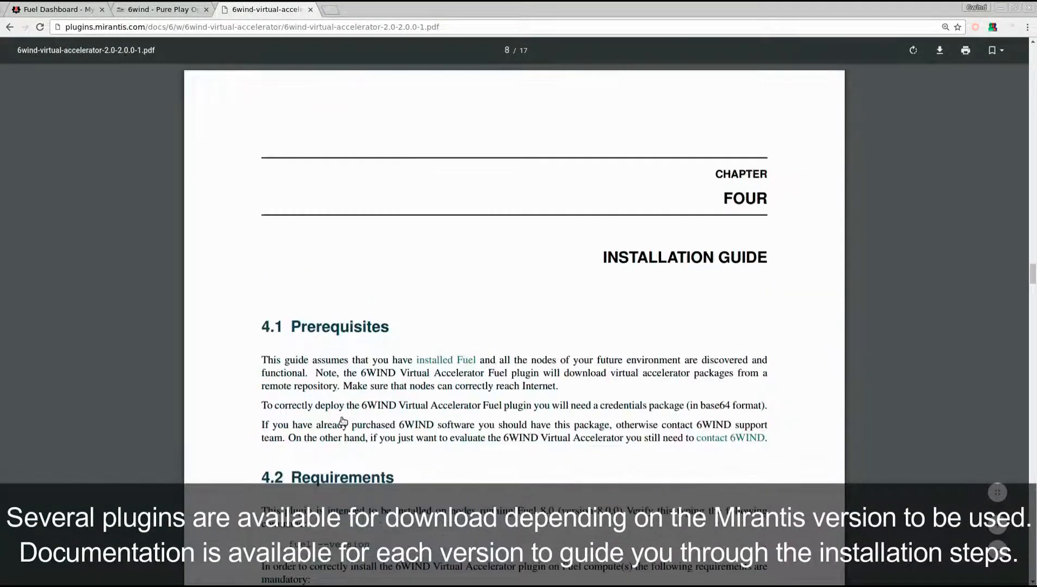
pyautogui.scroll(-2, 342, 421)
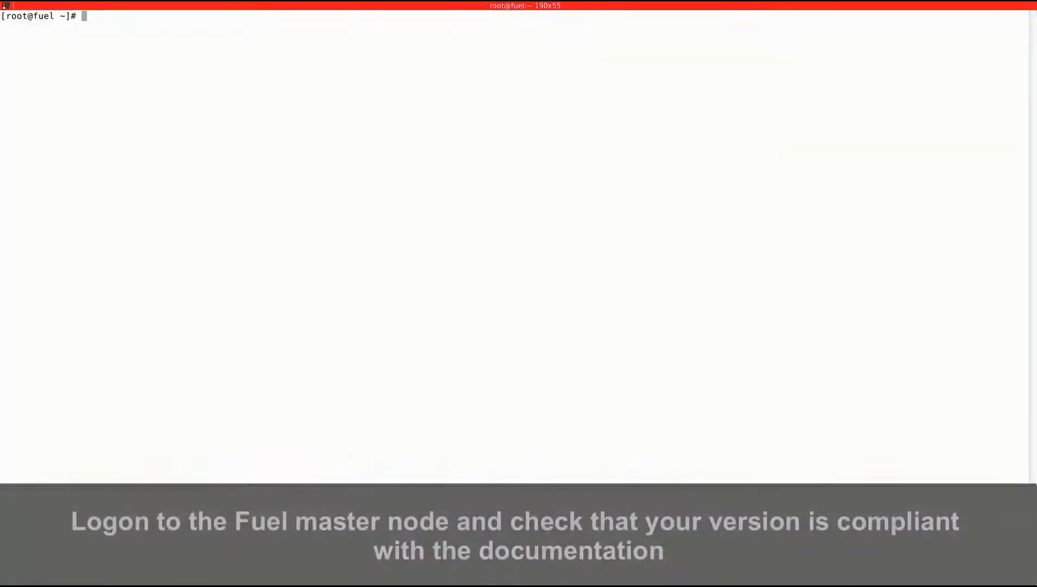
# Step: Check the Fuel version in the master node terminal with "fuel --version" and continue reading the installation guide in the browser
pyautogui.write('fuel --version')
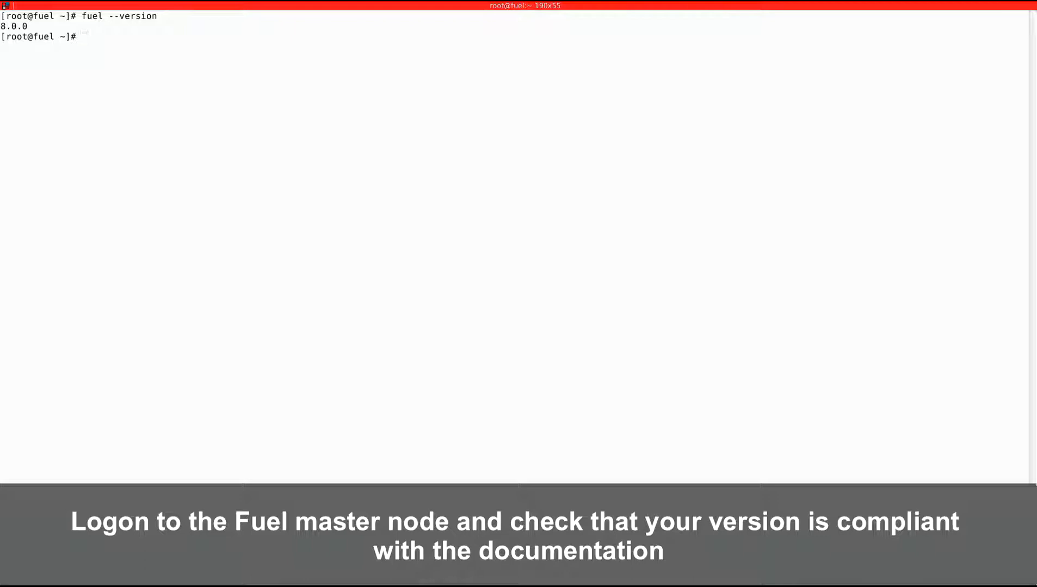
pyautogui.hotkey('ctrl', 'l')
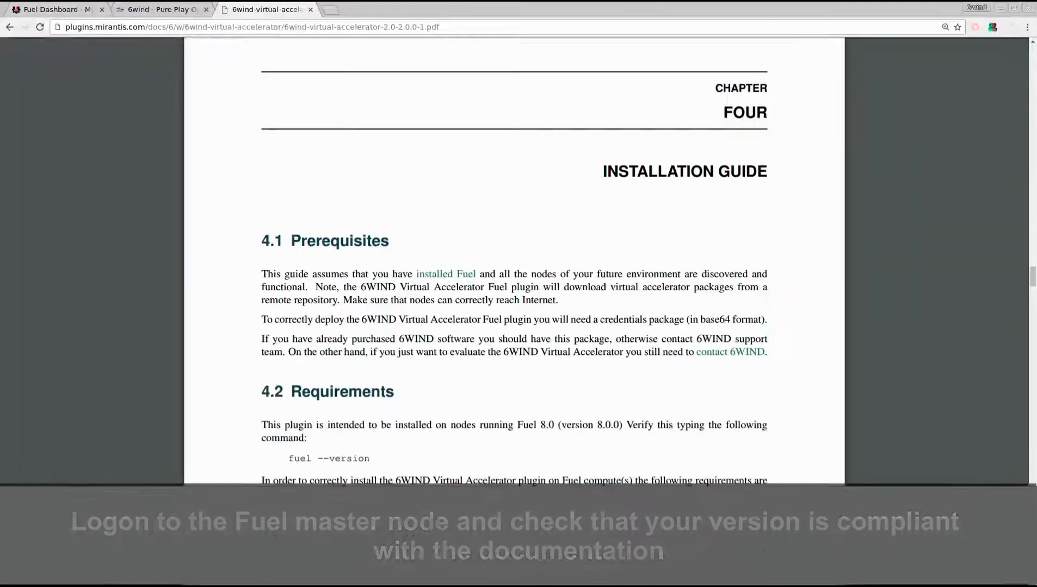
pyautogui.scroll(-5, 126, 386)
pyautogui.scroll(-4, 127, 391)
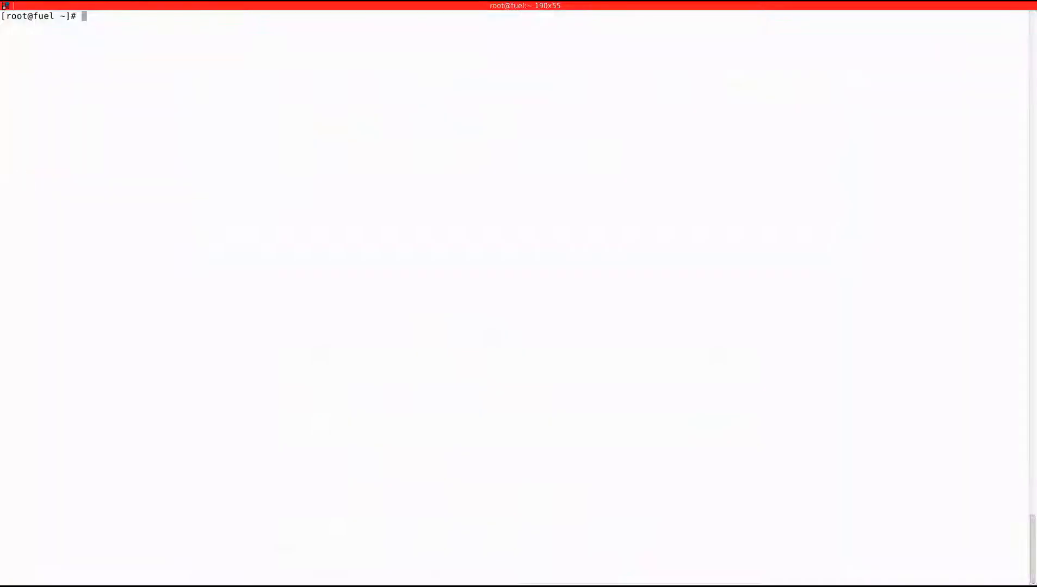
# Step: In the Fuel master terminal, list the file 6wind-virtual-accelerator-2.0-2.0.0-1.noarch.rpm, and clear the screen
pyautogui.write('6wind-virtual-accelerator-2.0-2.0.0-1.noarch.rpm')
pyautogui.press('Return')
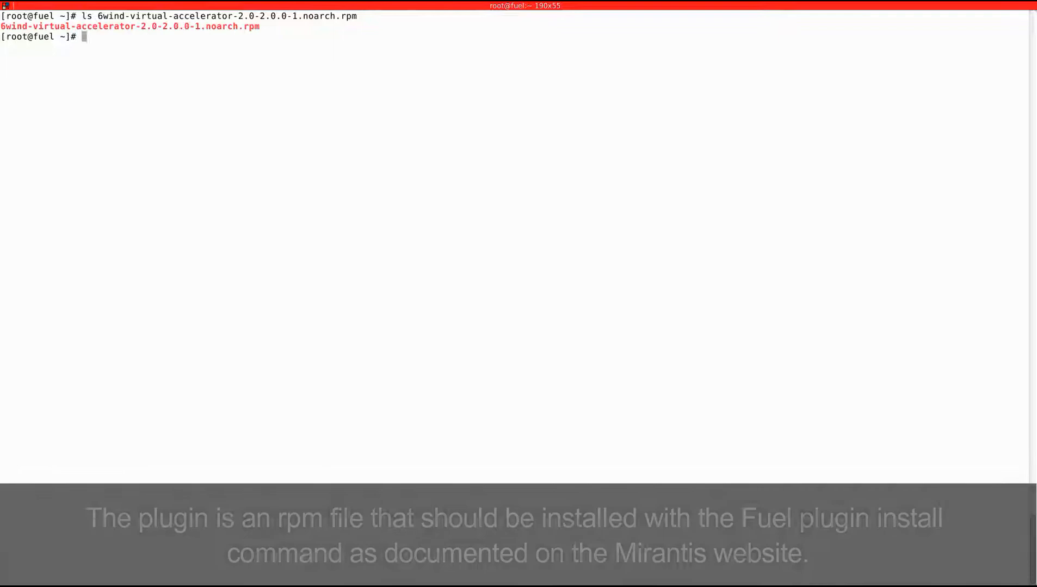
pyautogui.hotkey('ctrl', 'l')
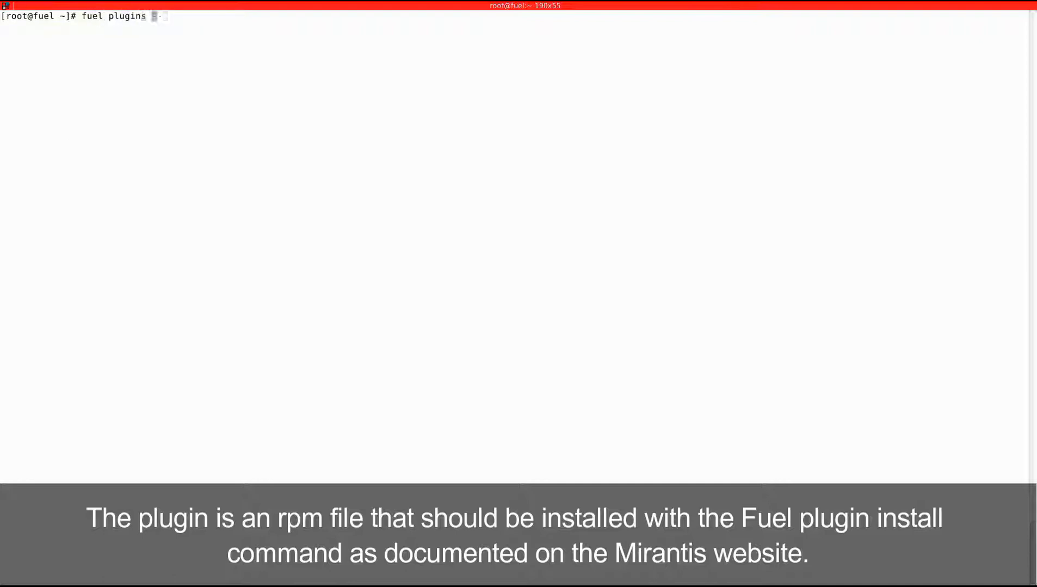
# Step: Install 6wind-virtual-accelerator-2.0-2.0.0-1.noarch.rpm with "fuel plugins --install", and list the loaded plugins with "fuel plugins"
pyautogui.press('Tab')
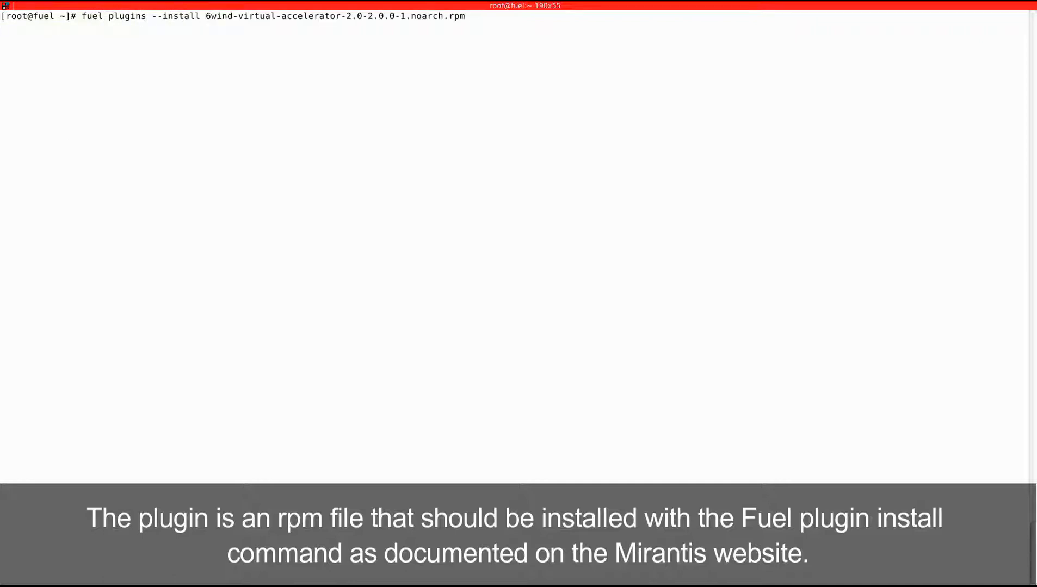
pyautogui.press('Return')
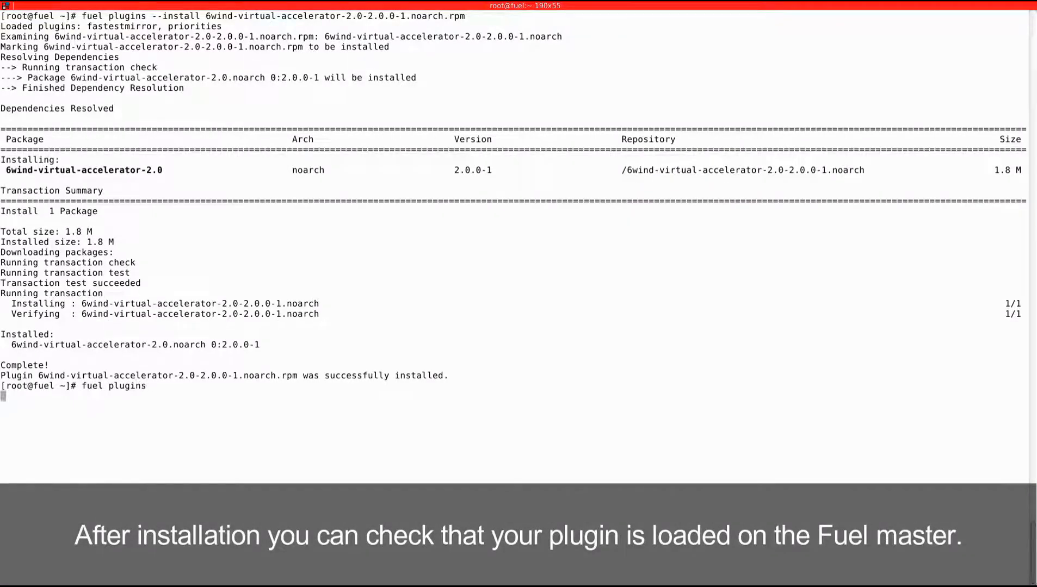
pyautogui.hotkey('ctrl', 'l')
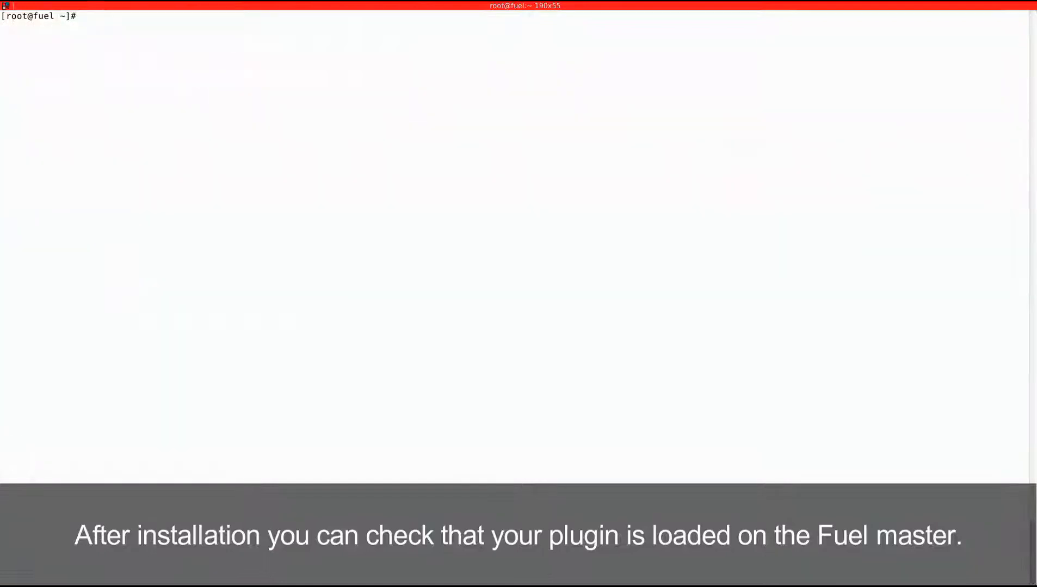
# Step: Switch to the browser, read guide section 4.4 on configuring the plugin, and check the installed plugins in the Fuel dashboard
pyautogui.hotkey('alt', 'Tab')
pyautogui.scroll(-7, 223, 323)
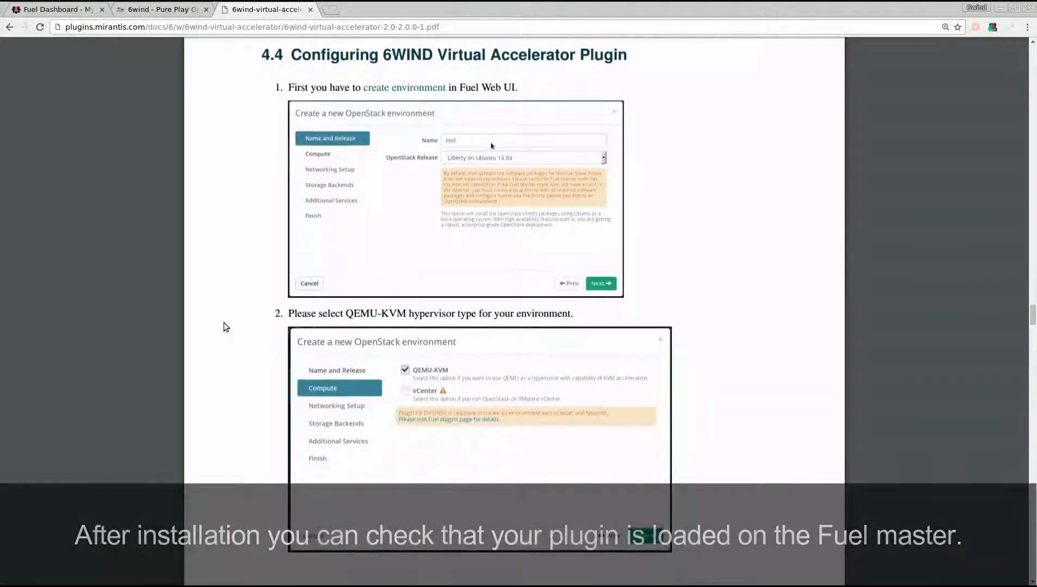
pyautogui.click(49, 11)
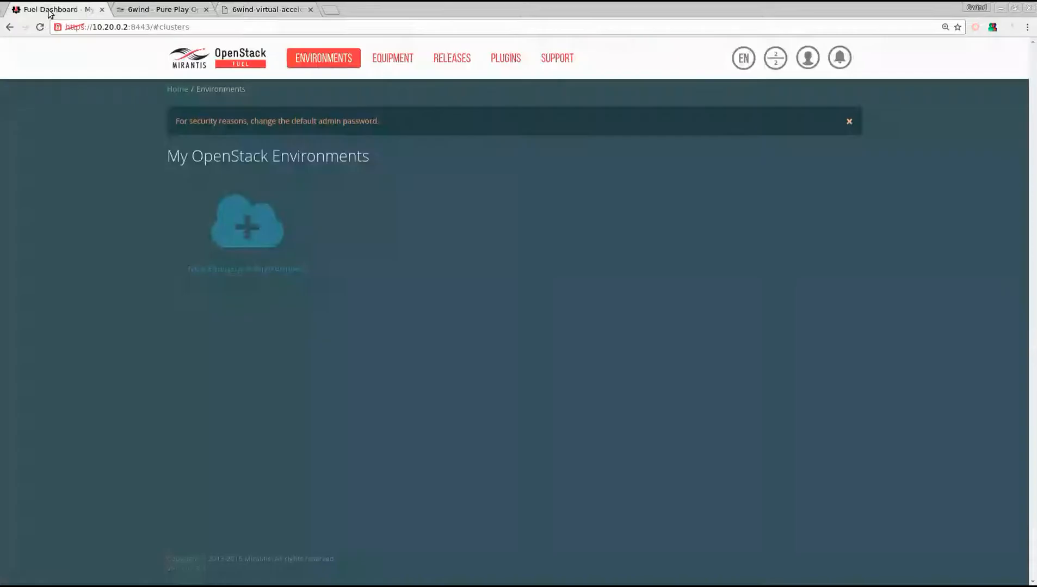
pyautogui.click(501, 60)
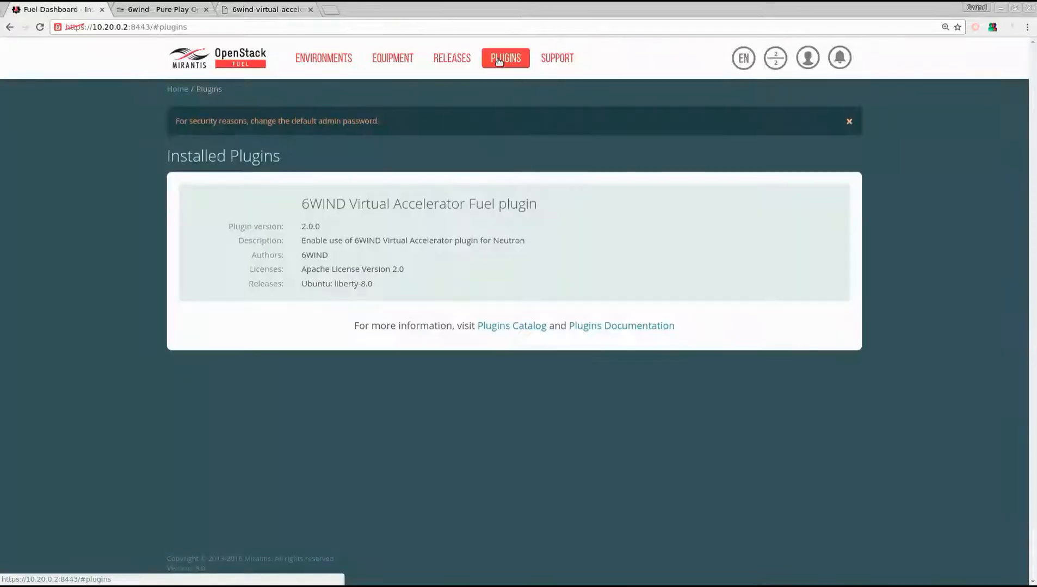
# Step: Start a new OpenStack environment named "6WIND VA" on Liberty on Ubuntu 14.04 with QEMU-KVM compute
pyautogui.click(309, 60)
pyautogui.click(241, 234)
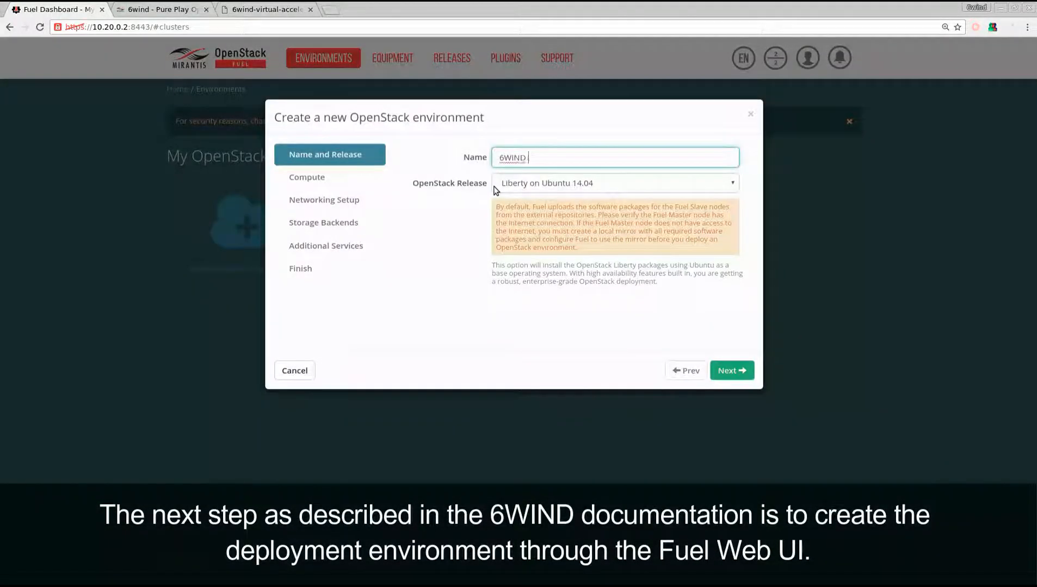
pyautogui.click(732, 372)
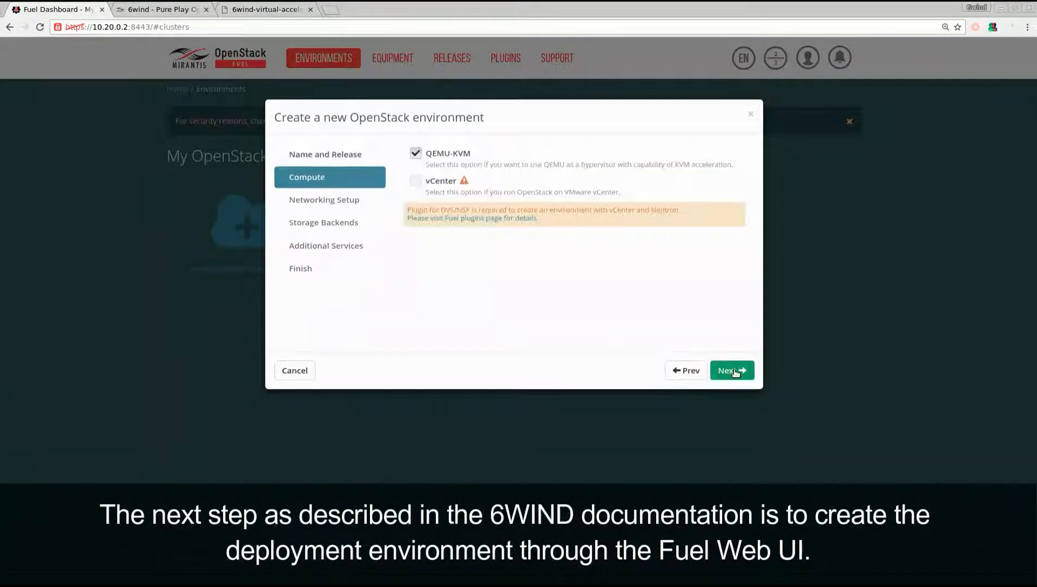
pyautogui.click(734, 372)
# Step: Consult the guide's networking instructions and set the new environment's network to Neutron with tunneling segmentation
pyautogui.click(248, 8)
pyautogui.scroll(-10, 252, 370)
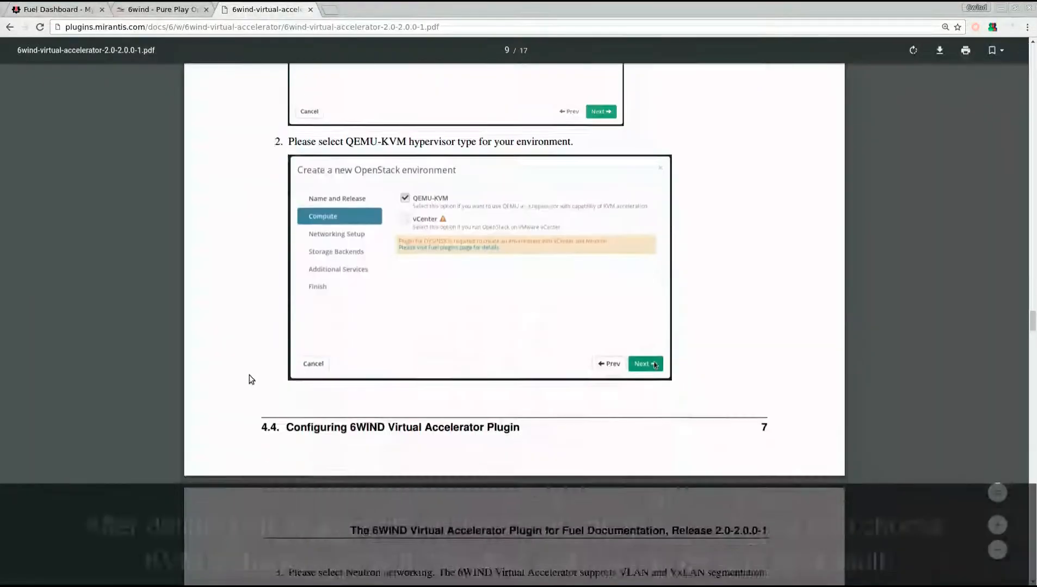
pyautogui.scroll(-1, 259, 371)
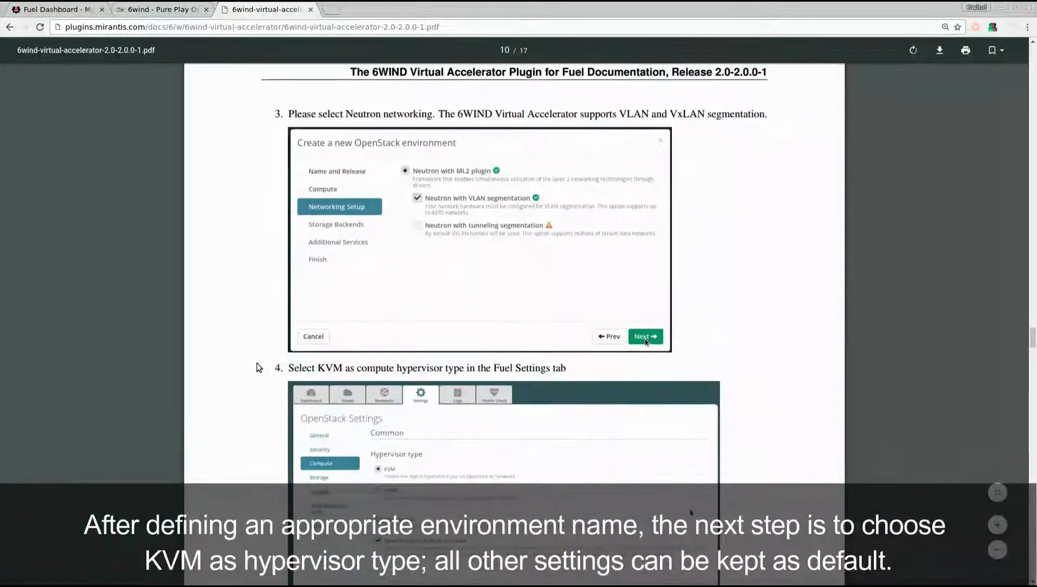
pyautogui.click(45, 10)
pyautogui.click(430, 188)
pyautogui.click(431, 224)
pyautogui.click(731, 371)
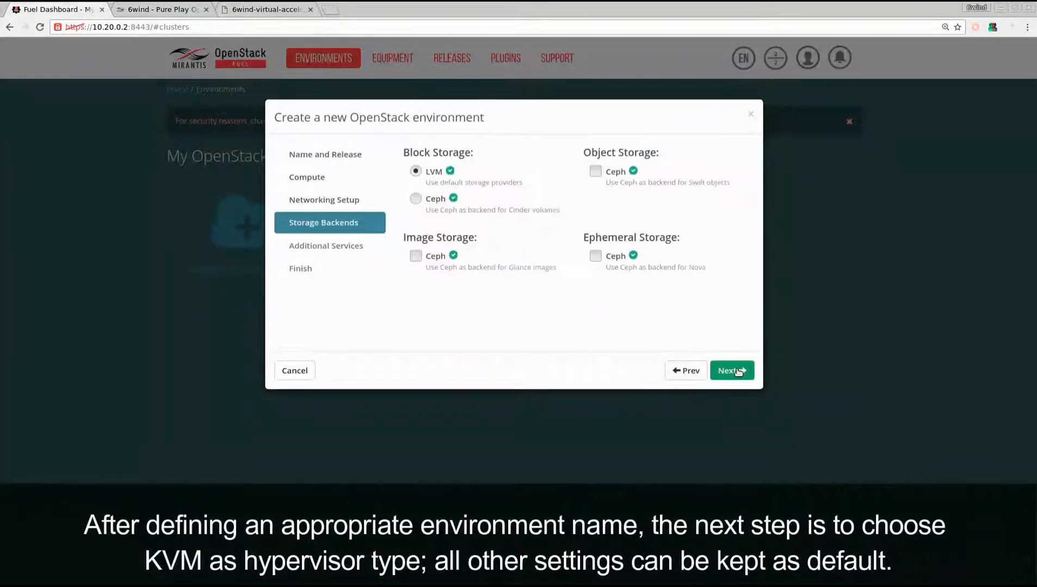
# Step: Keep the default LVM block storage and additional services, and create the environment
pyautogui.click(738, 372)
pyautogui.click(738, 372)
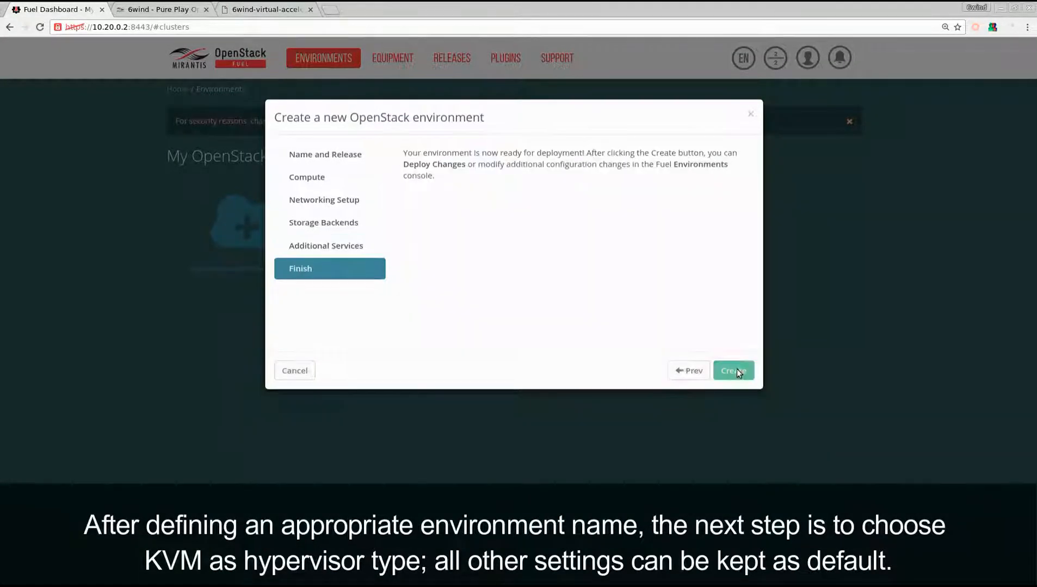
pyautogui.click(735, 370)
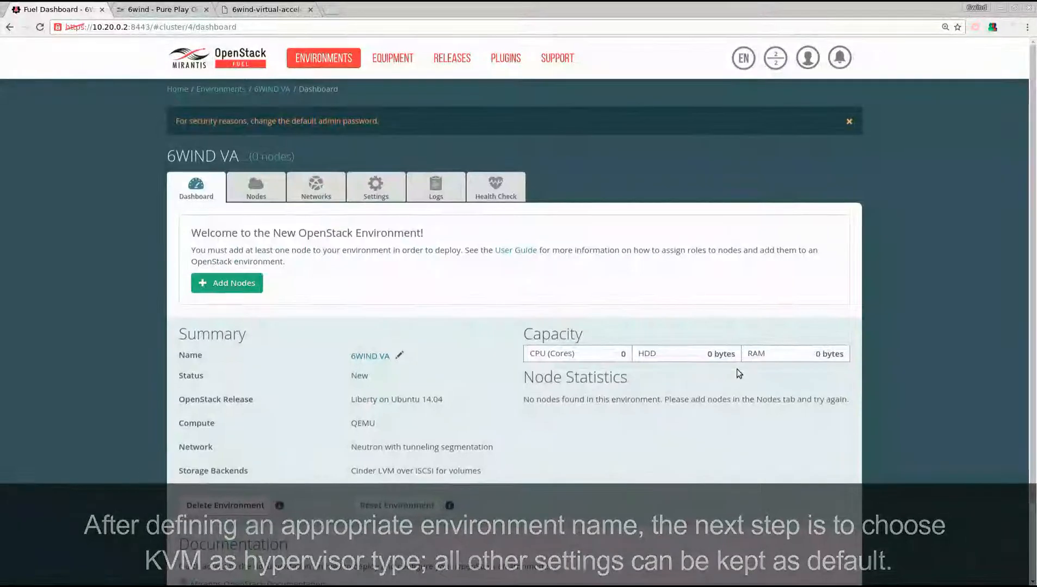
# Step: Set the hypervisor type to KVM in the 6WIND VA environment's compute settings and save the settings
pyautogui.click(377, 195)
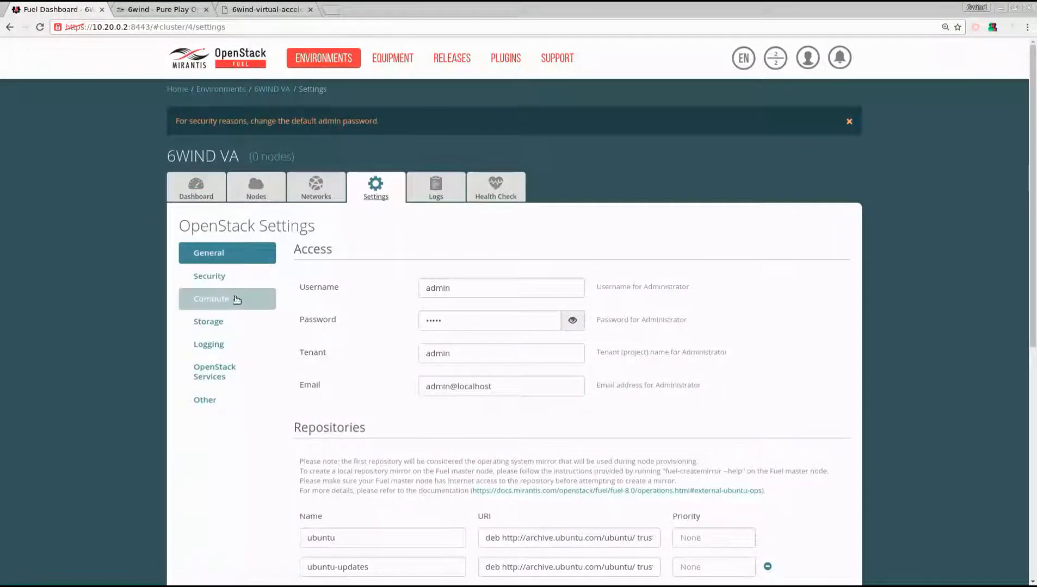
pyautogui.click(231, 299)
pyautogui.click(306, 308)
pyautogui.click(811, 514)
# Step: Read the guide's instructions for the 6WIND Virtual Accelerator plugin settings
pyautogui.click(288, 16)
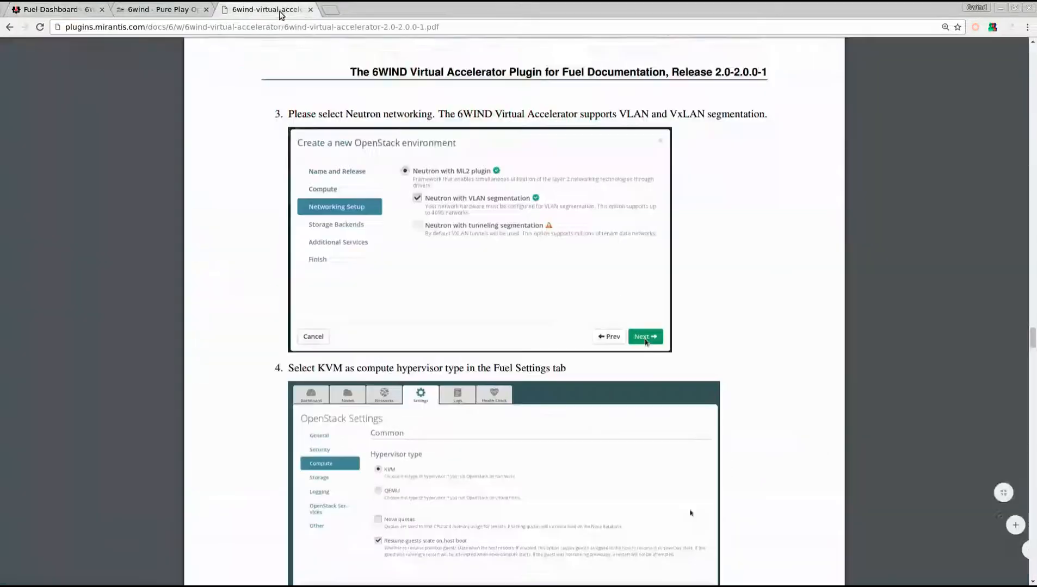
pyautogui.scroll(-5, 217, 351)
pyautogui.scroll(-6, 216, 350)
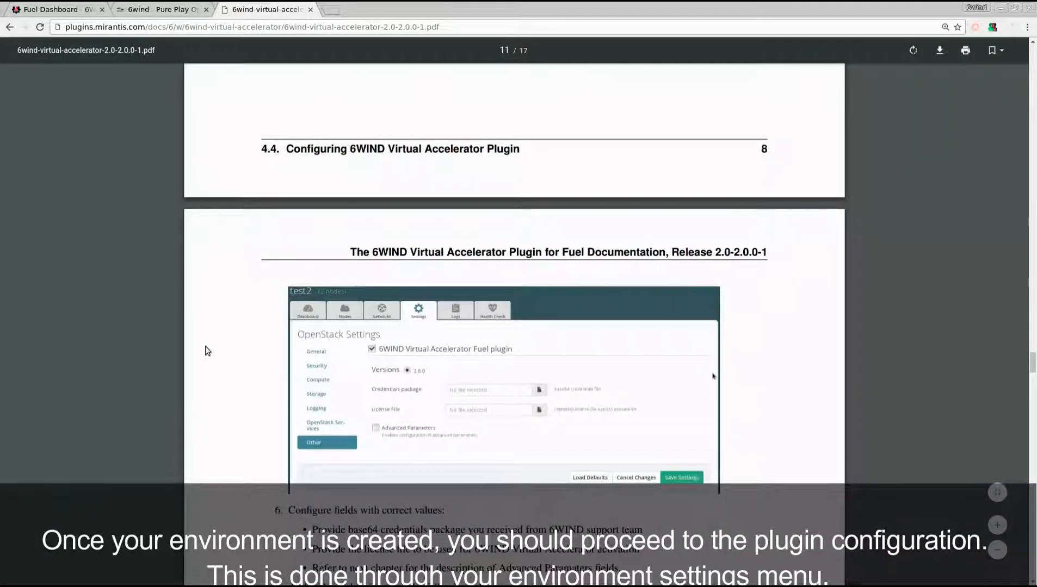
# Step: Enable the 6WIND Virtual Accelerator plugin in the environment's Other settings and load the 6wind-authentication credentials package from the packages folder
pyautogui.click(54, 10)
pyautogui.click(181, 405)
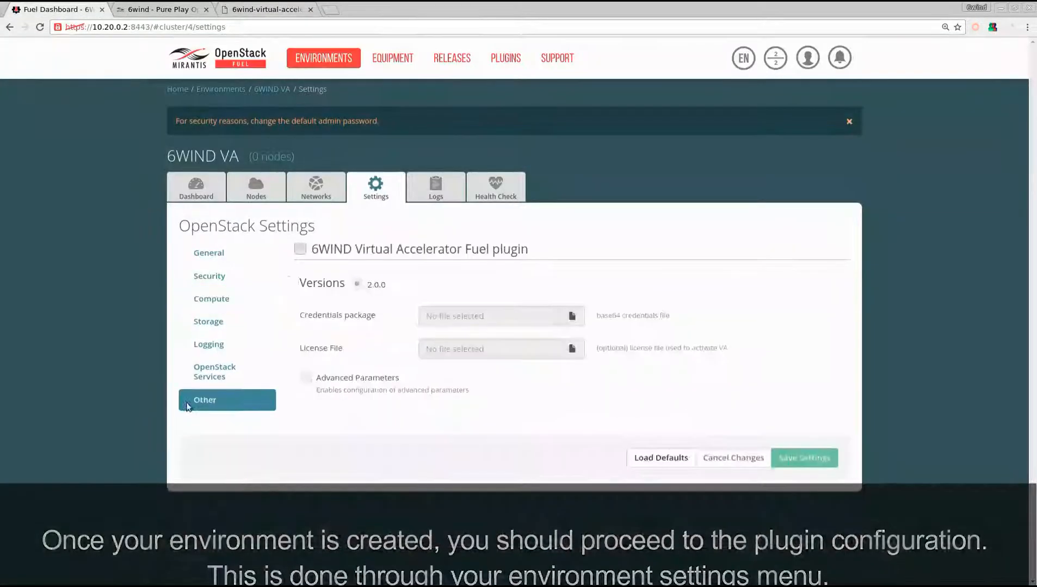
pyautogui.click(300, 250)
pyautogui.click(573, 314)
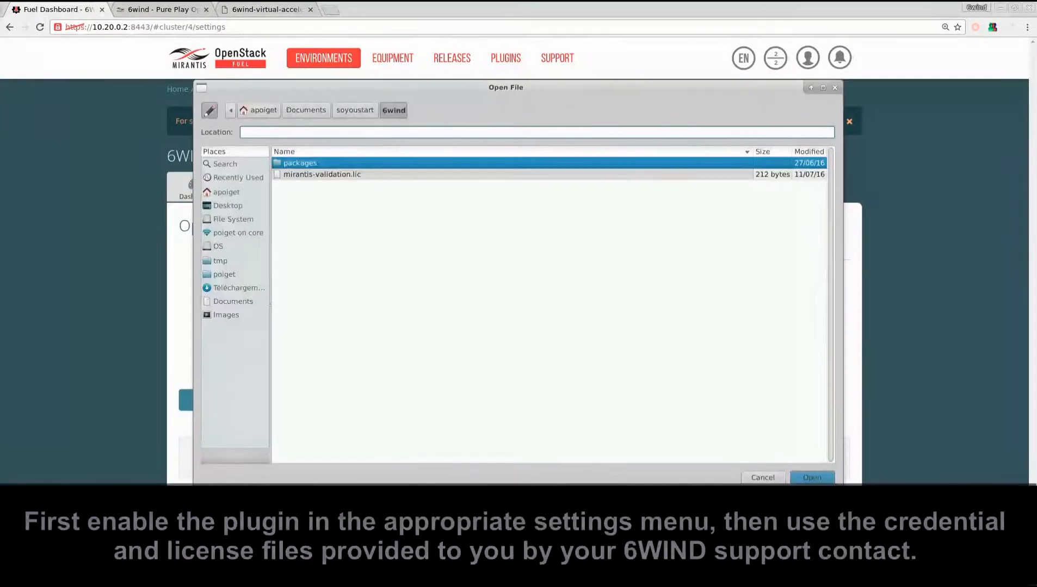
pyautogui.press('Return')
pyautogui.doubleClick(358, 174)
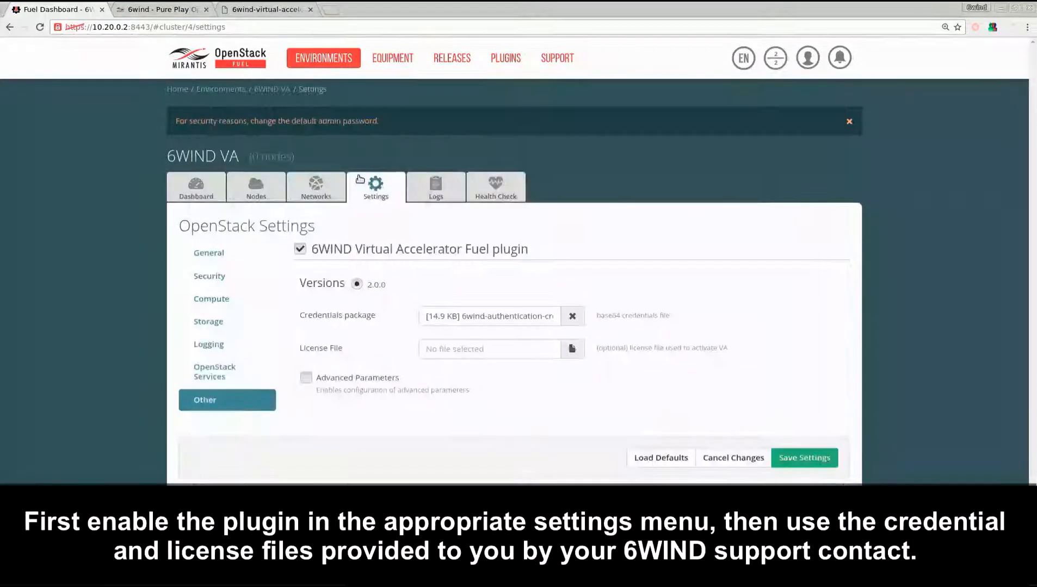
# Step: Load mirantis-validation.lic from the 6wind folder as the plugin's license file and save the settings
pyautogui.click(584, 353)
pyautogui.click(393, 109)
pyautogui.doubleClick(345, 177)
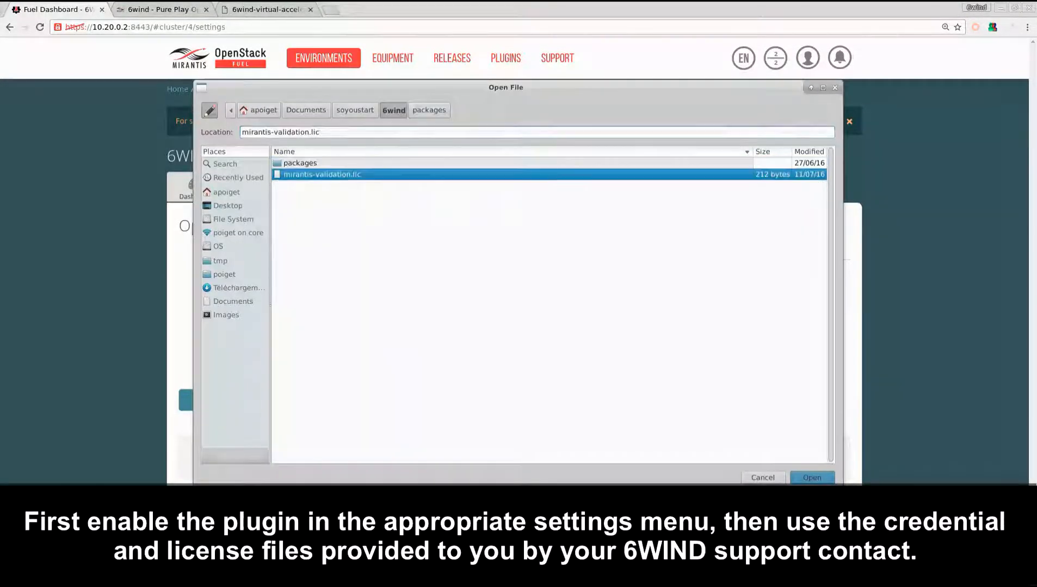
pyautogui.click(780, 454)
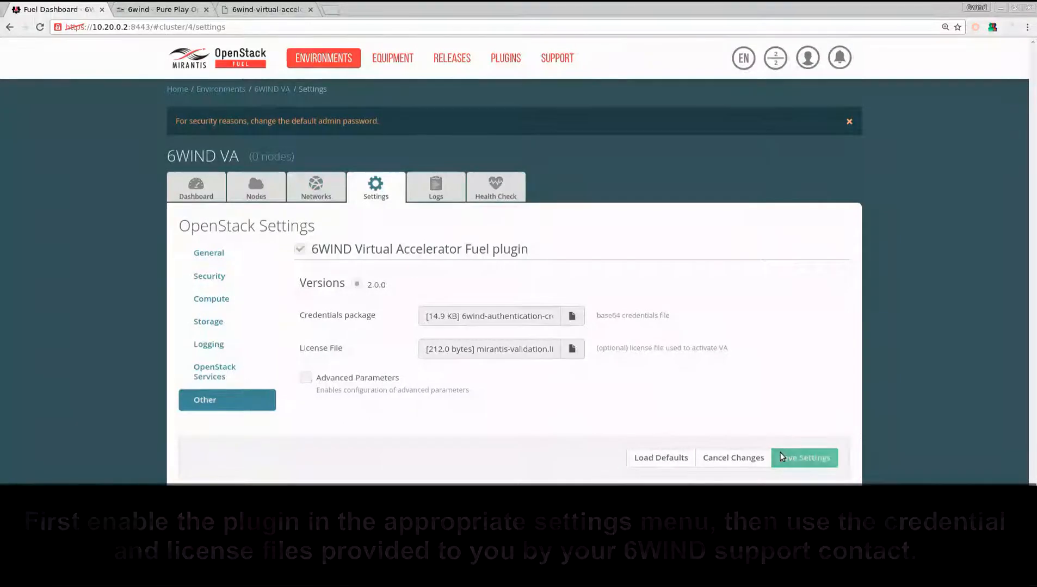
# Step: Consult the guide's node role requirements and add the discovered node 77:aa to the environment with the Controller role
pyautogui.click(252, 11)
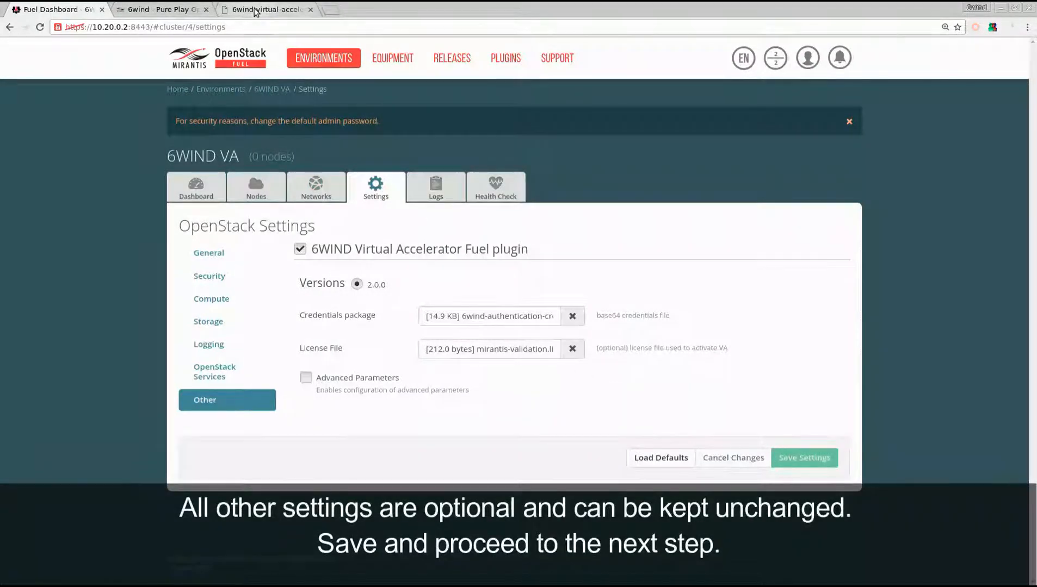
pyautogui.scroll(-4, 211, 342)
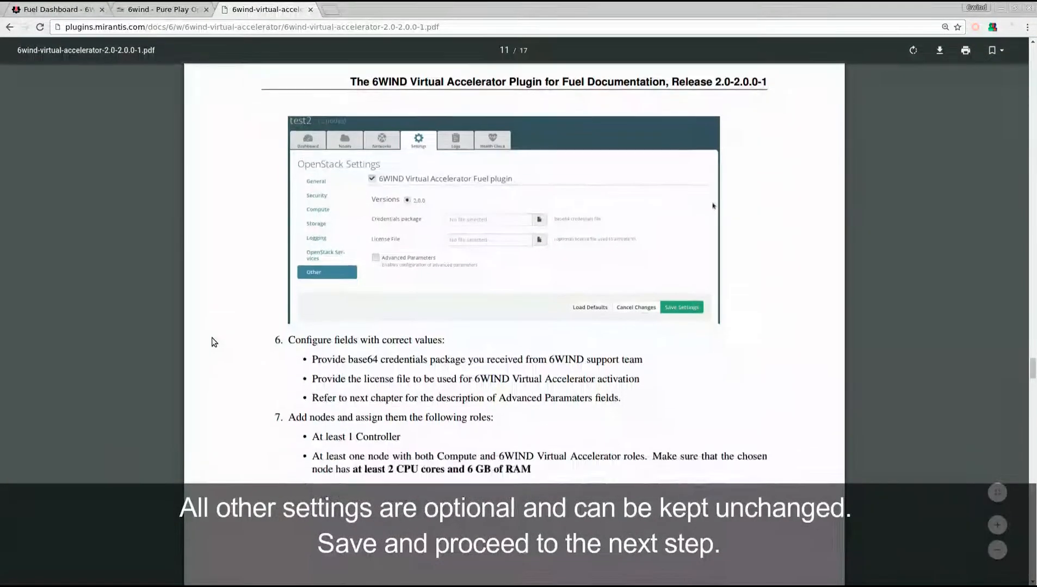
pyautogui.scroll(-1, 212, 342)
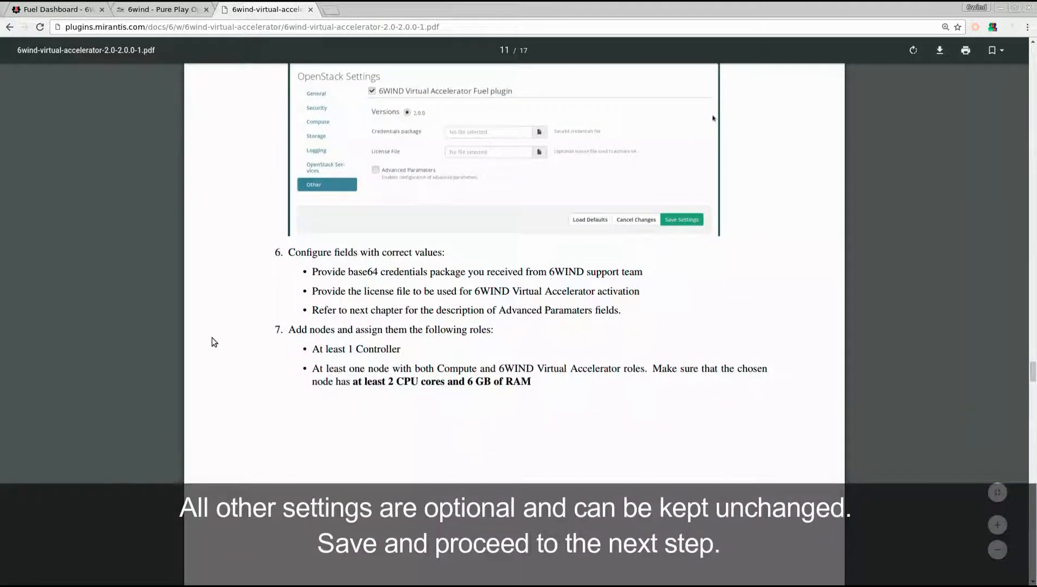
pyautogui.click(54, 9)
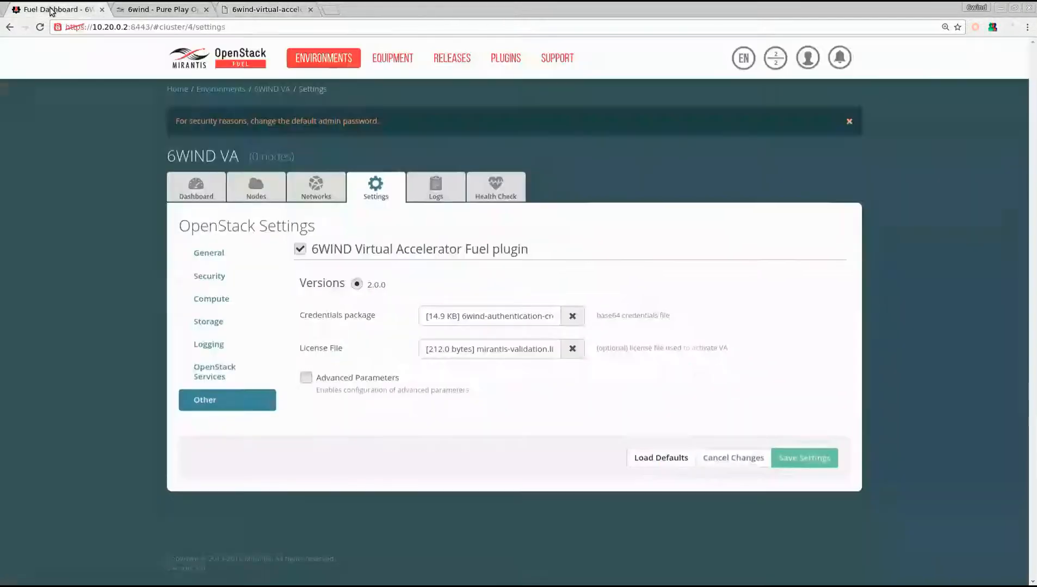
pyautogui.click(242, 188)
pyautogui.click(816, 224)
pyautogui.click(228, 318)
pyautogui.scroll(-5, 148, 375)
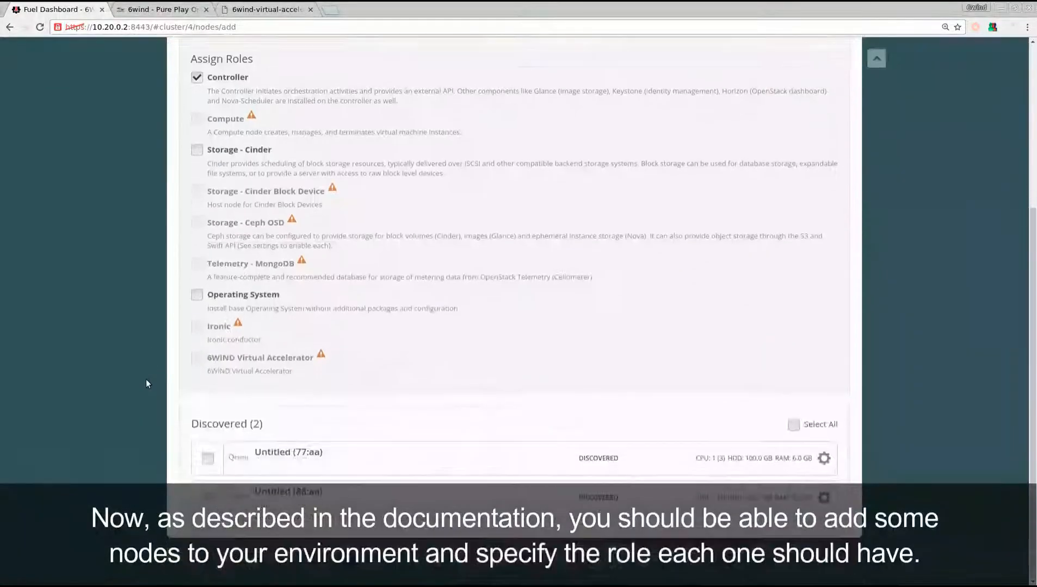
pyautogui.click(207, 460)
pyautogui.scroll(3, 157, 364)
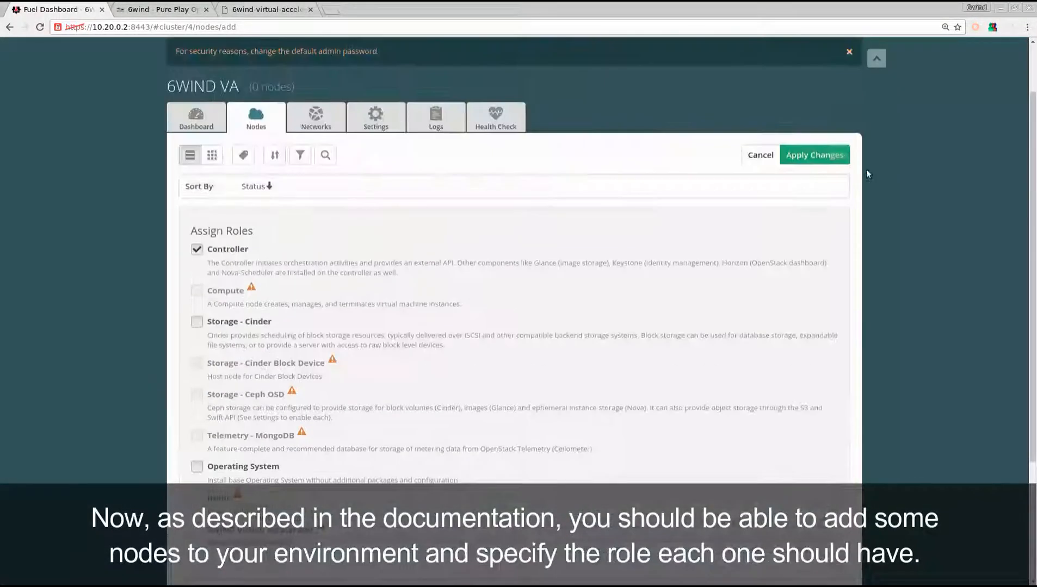
pyautogui.click(828, 157)
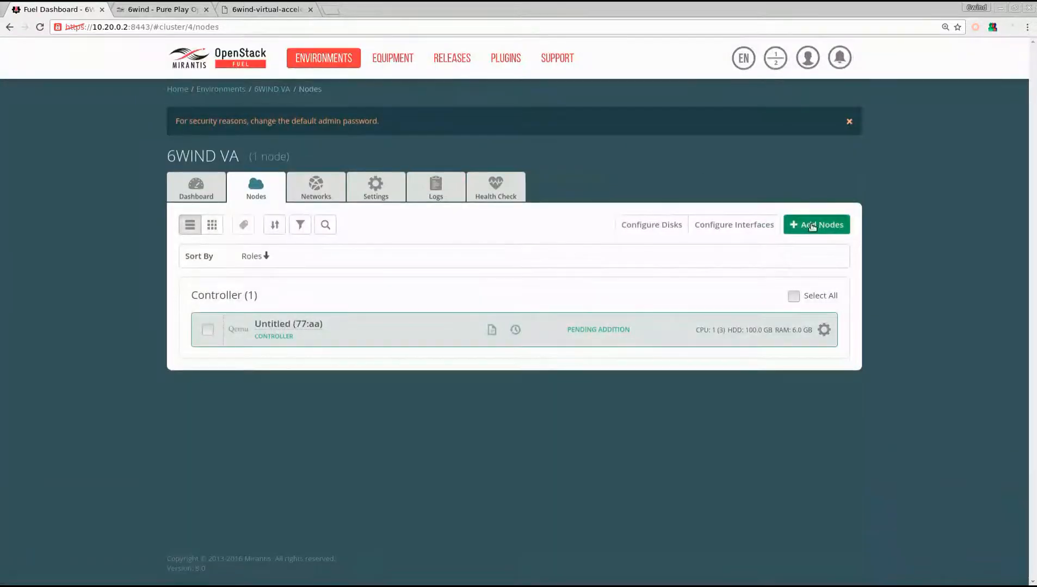
# Step: Add the discovered node 88:aa to the environment with the Compute and 6WIND Virtual Accelerator roles
pyautogui.click(812, 225)
pyautogui.click(229, 364)
pyautogui.scroll(-4, 229, 369)
pyautogui.click(256, 399)
pyautogui.scroll(5, 467, 433)
pyautogui.click(826, 163)
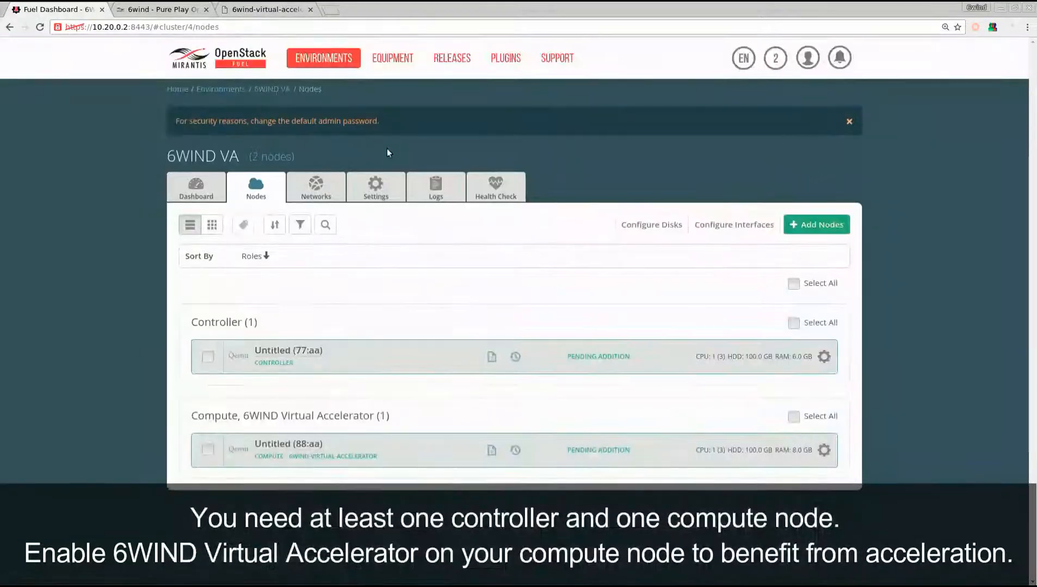
# Step: Read the guide's network connectivity instructions and open the interface configuration for both nodes of the 6WIND VA environment
pyautogui.click(266, 10)
pyautogui.scroll(-10, 254, 391)
pyautogui.scroll(-3, 254, 391)
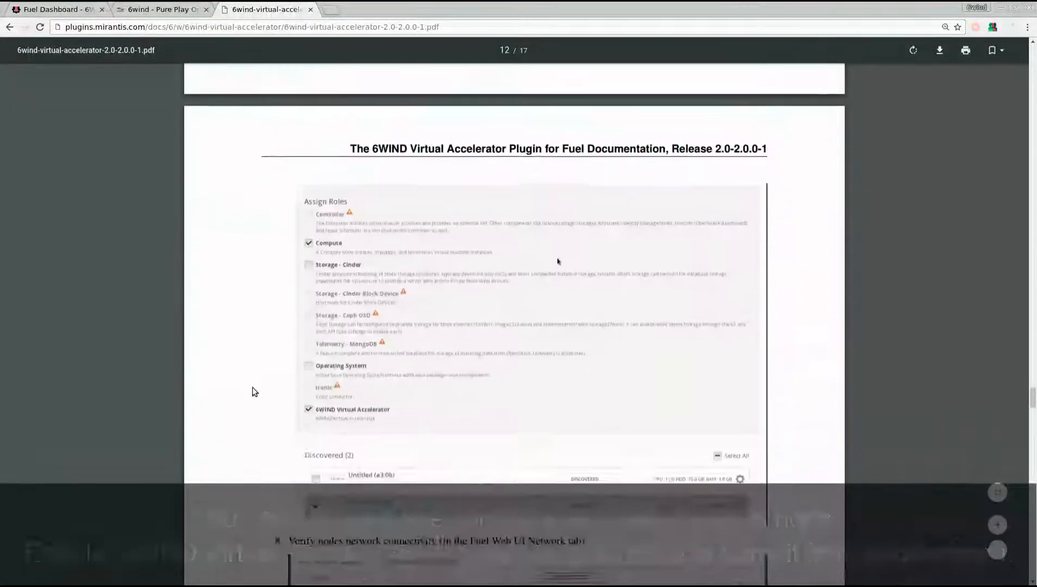
pyautogui.scroll(-5, 254, 392)
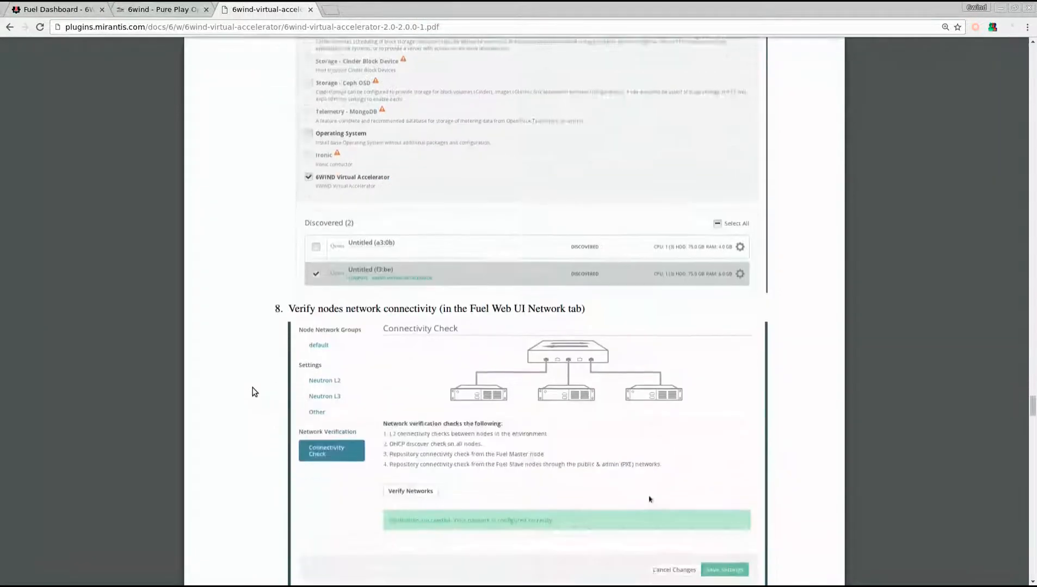
pyautogui.click(40, 5)
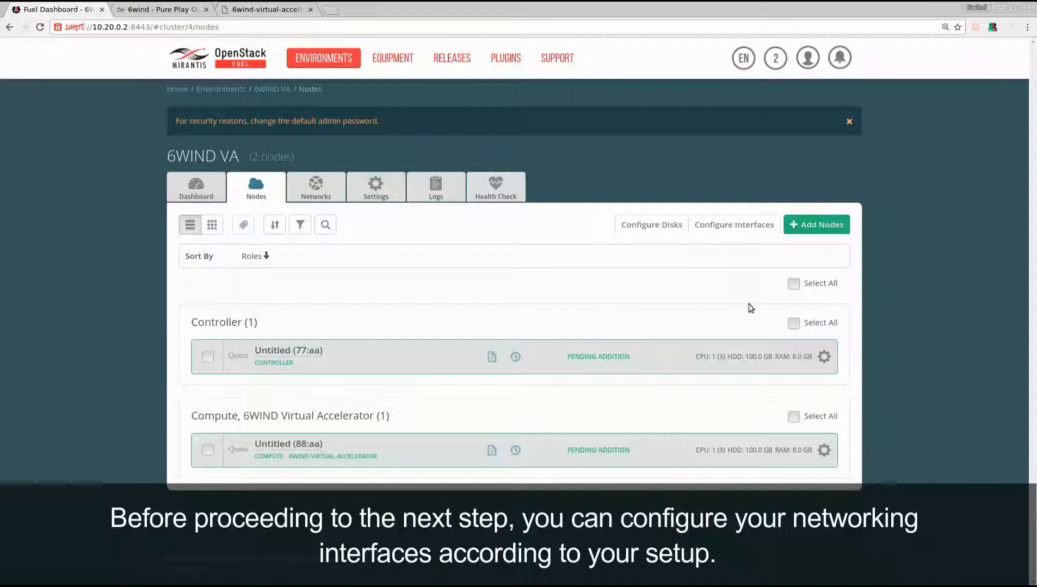
pyautogui.click(793, 283)
pyautogui.click(627, 225)
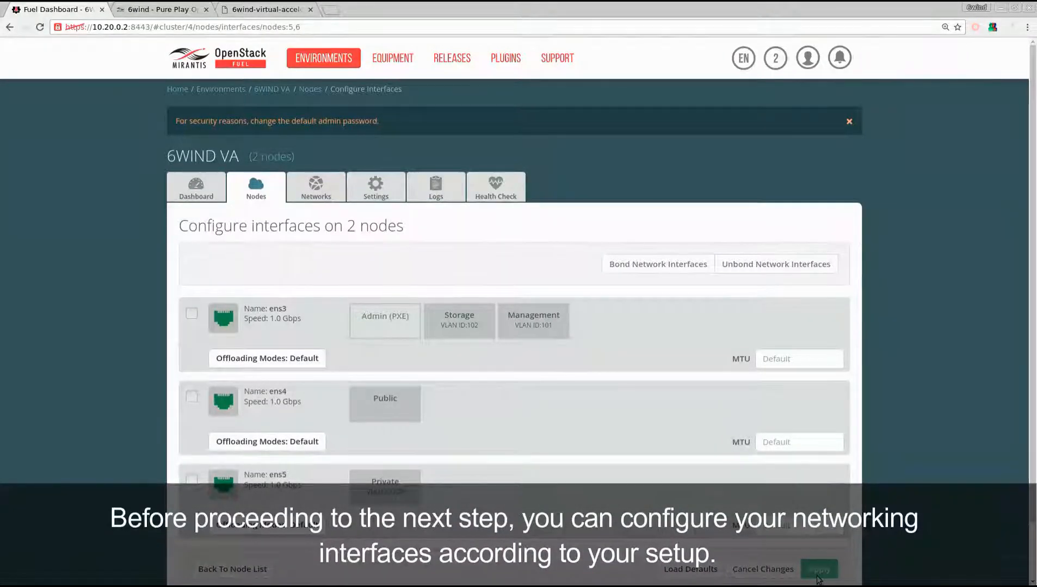
# Step: Run the connectivity check on the environment's networks
pyautogui.click(319, 195)
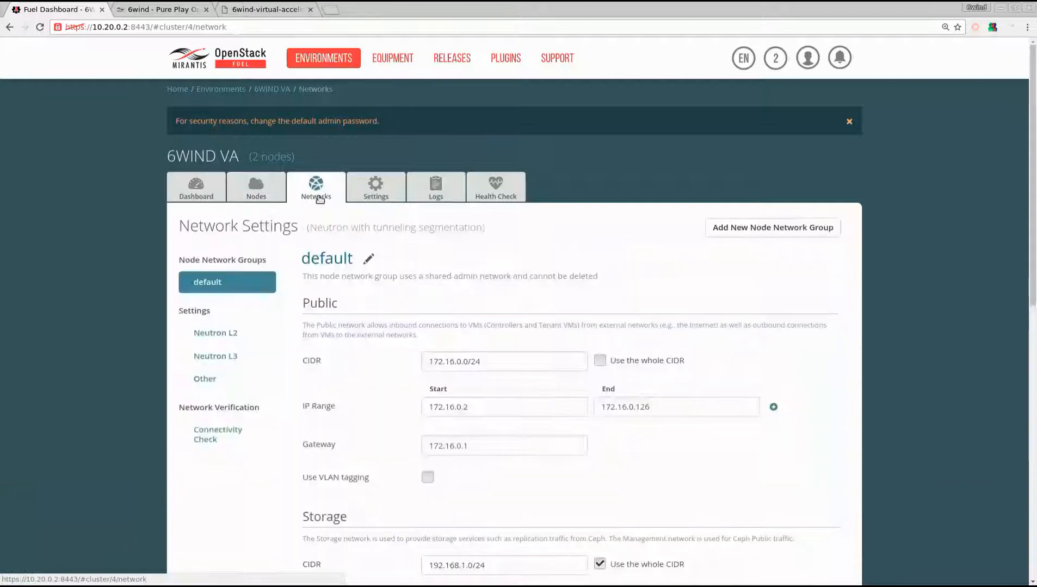
pyautogui.click(217, 435)
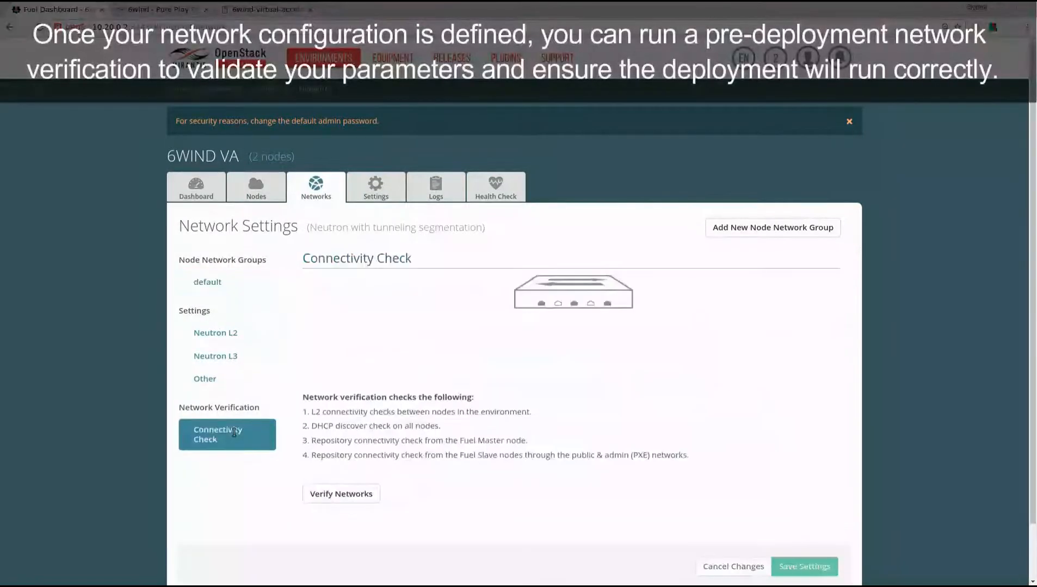
pyautogui.click(366, 495)
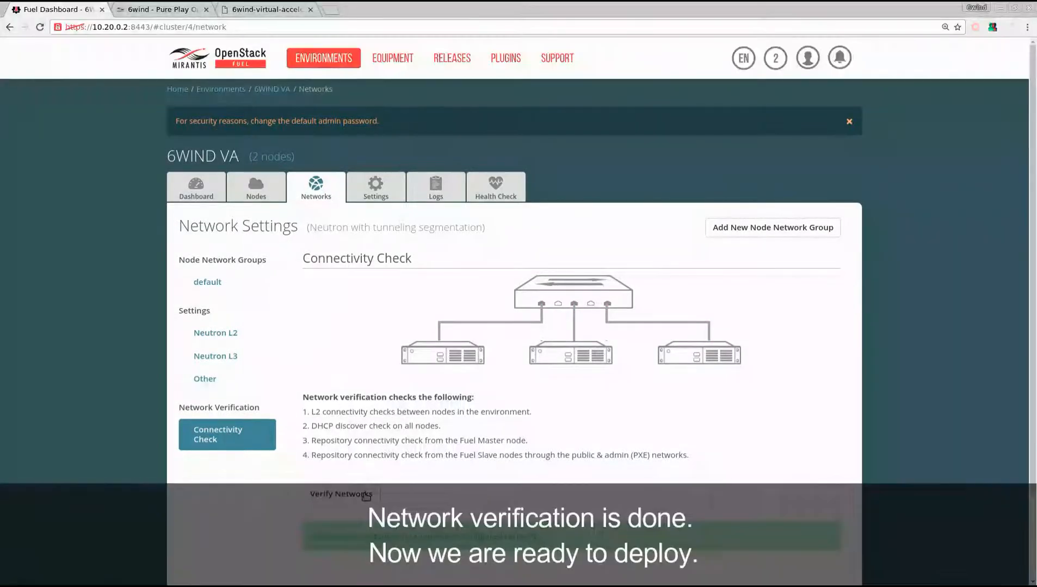
# Step: Deploy the pending changes of the 6WIND VA environment
pyautogui.click(197, 198)
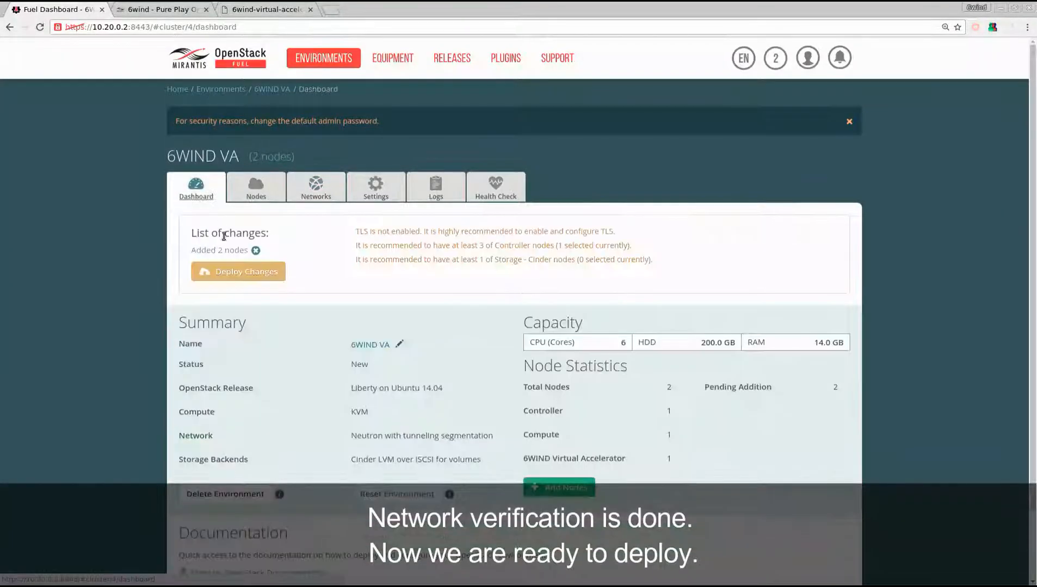
pyautogui.click(221, 272)
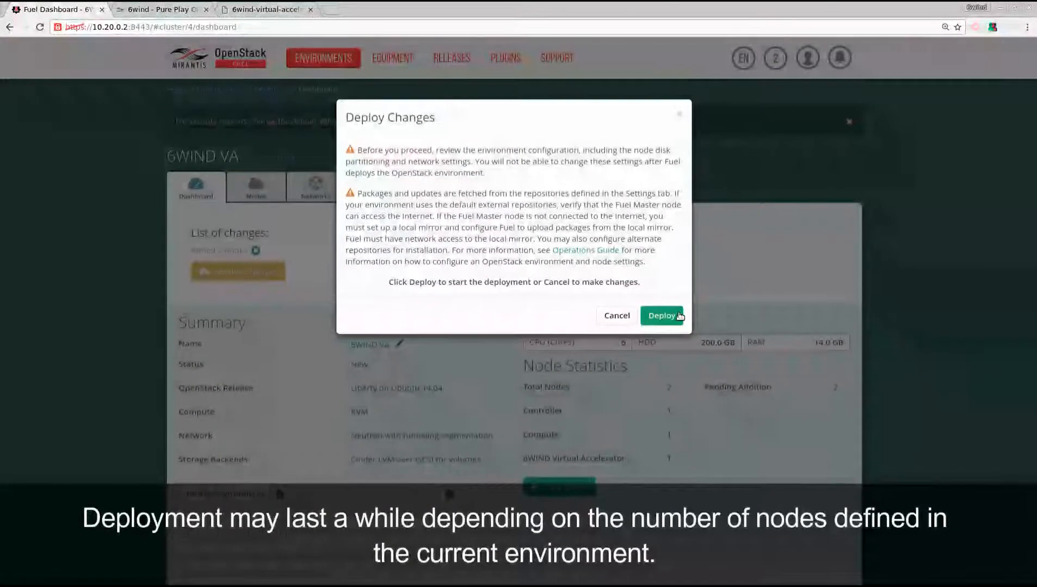
pyautogui.click(679, 316)
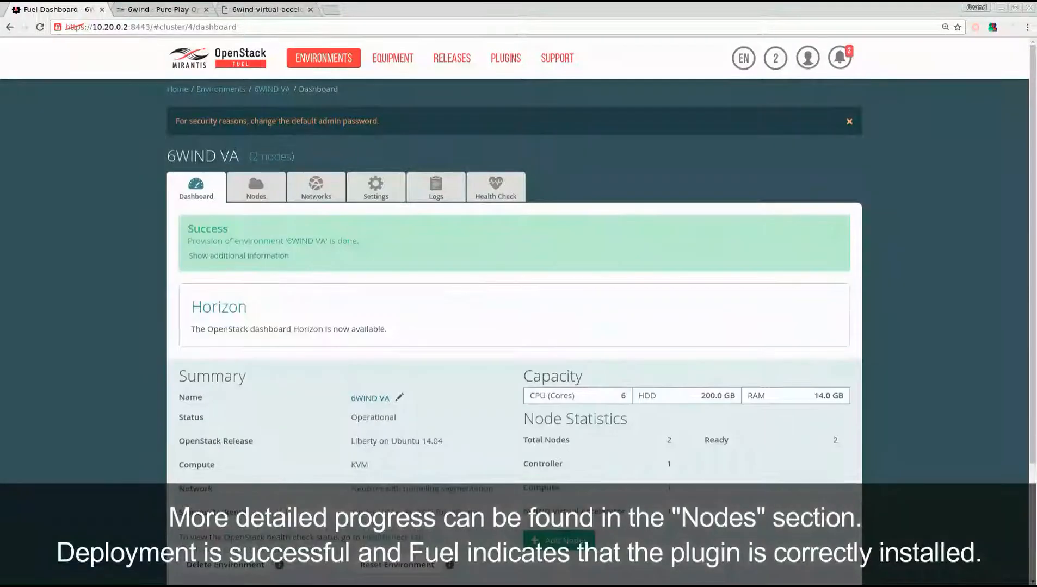
# Step: Open the environment's Horizon dashboard and log in with the administrator's user name and account password
pyautogui.click(206, 311)
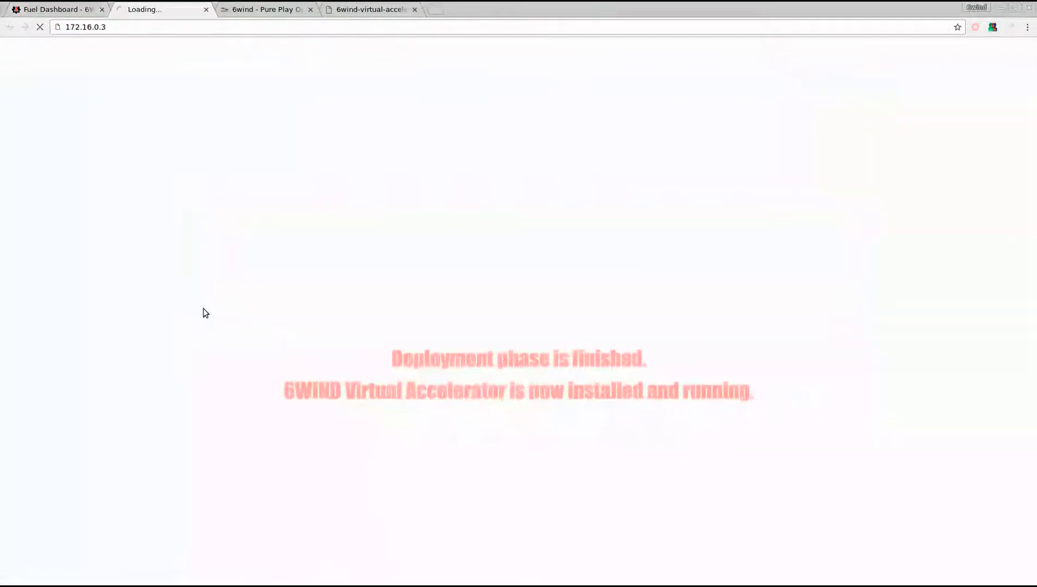
pyautogui.click(472, 188)
pyautogui.write('admin')
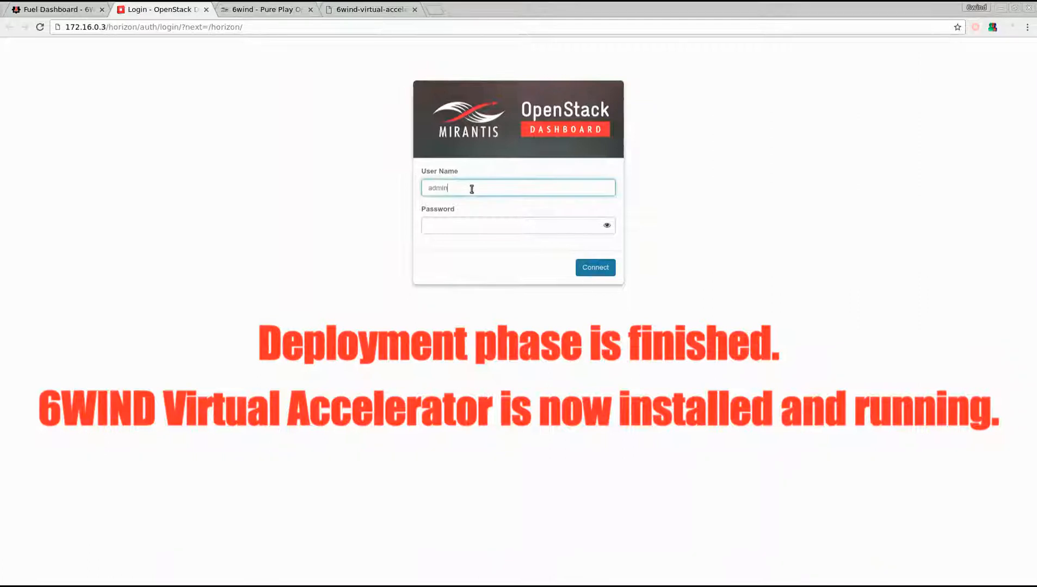
pyautogui.press('Tab')
pyautogui.write('admin')
pyautogui.press('Return')
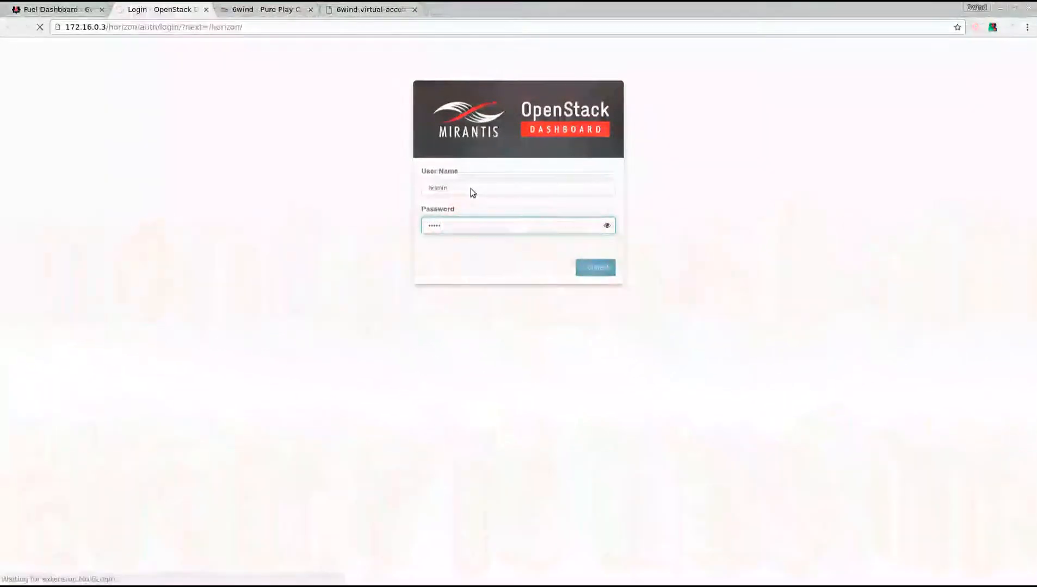
# Step: Create an image named ubuntu-cloud from the copied cloud-images.ubuntu.com trusty URL, using the QCOW2 - QEMU Emulator format
pyautogui.click(99, 267)
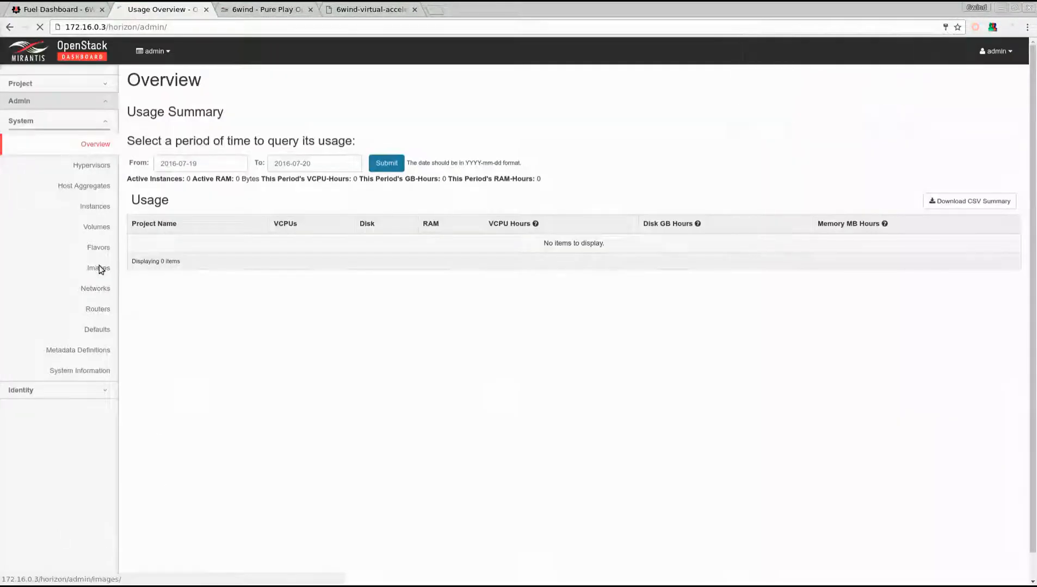
pyautogui.click(906, 106)
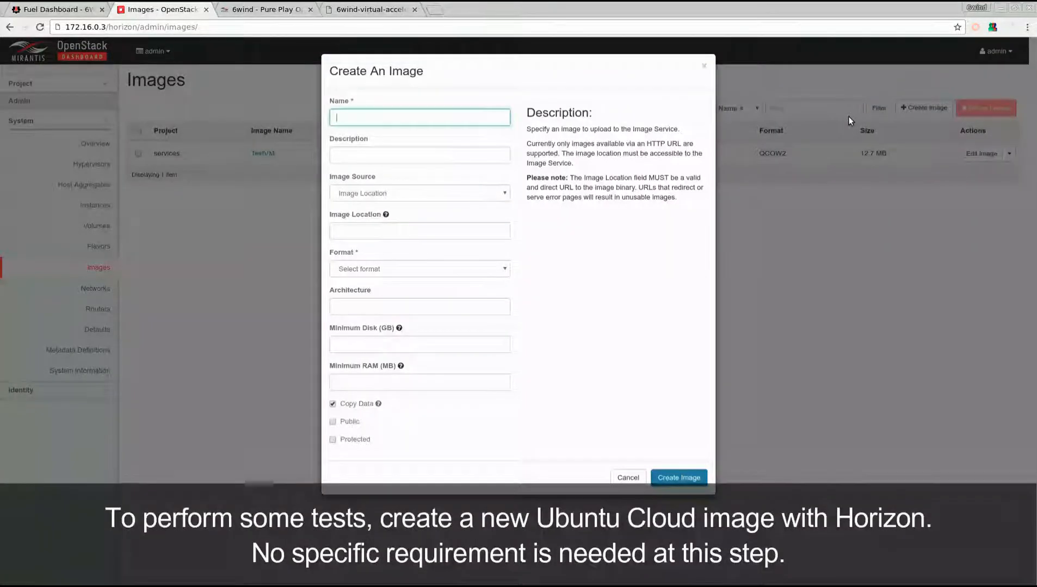
pyautogui.write('ubuntu-cloud')
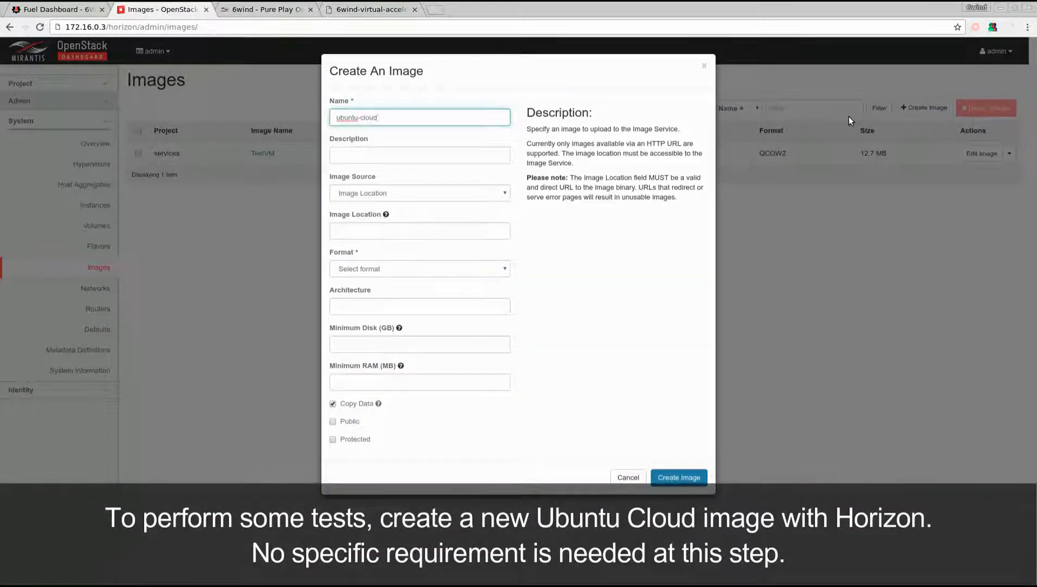
pyautogui.click(405, 230)
pyautogui.write('http://cloud-images.ubuntu.com/trusty/current/trusty-server-cloudimg-amd64-disk1.img')
pyautogui.click(393, 269)
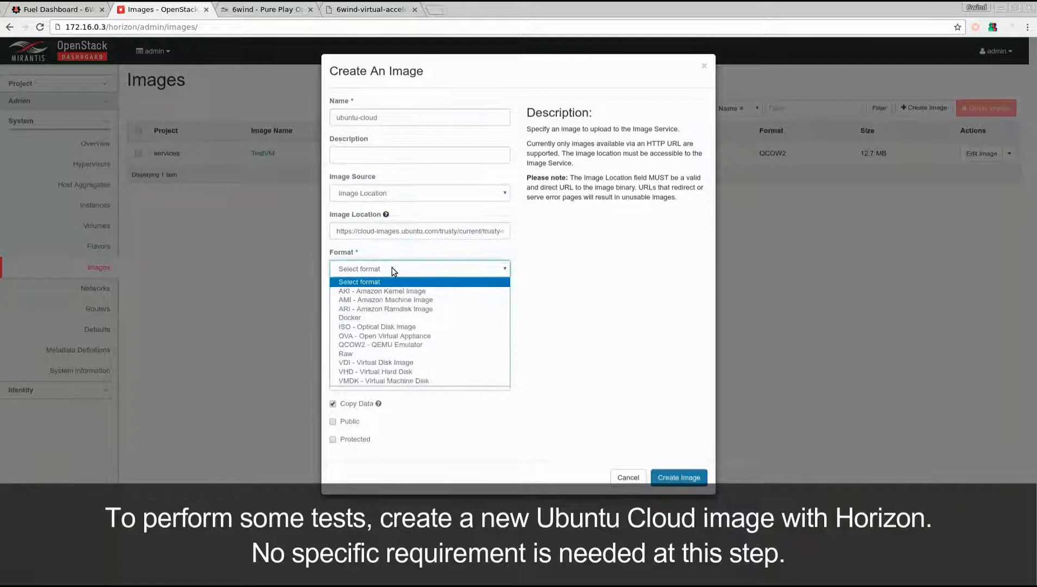
pyautogui.click(388, 345)
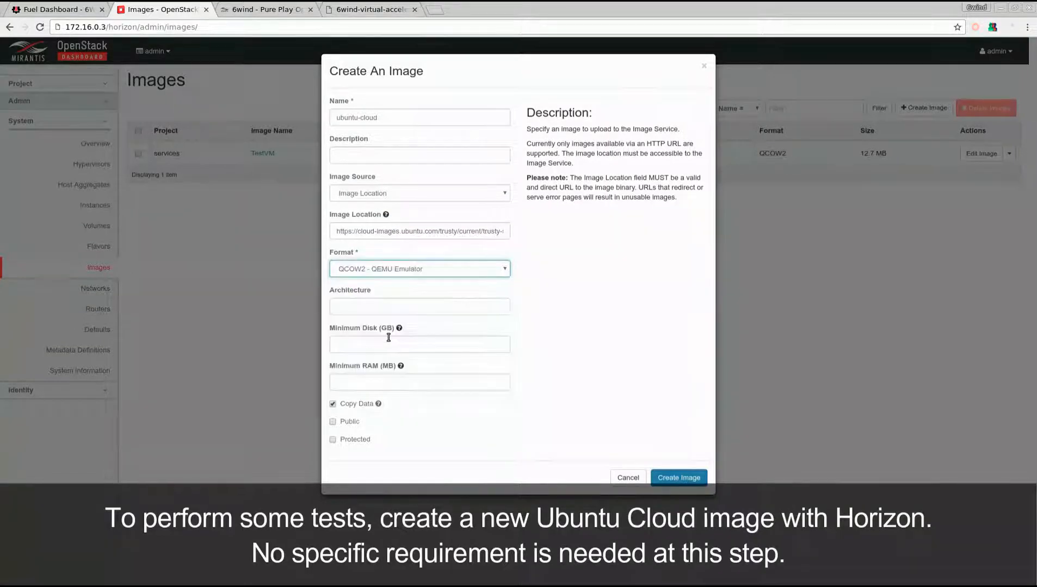
pyautogui.click(520, 325)
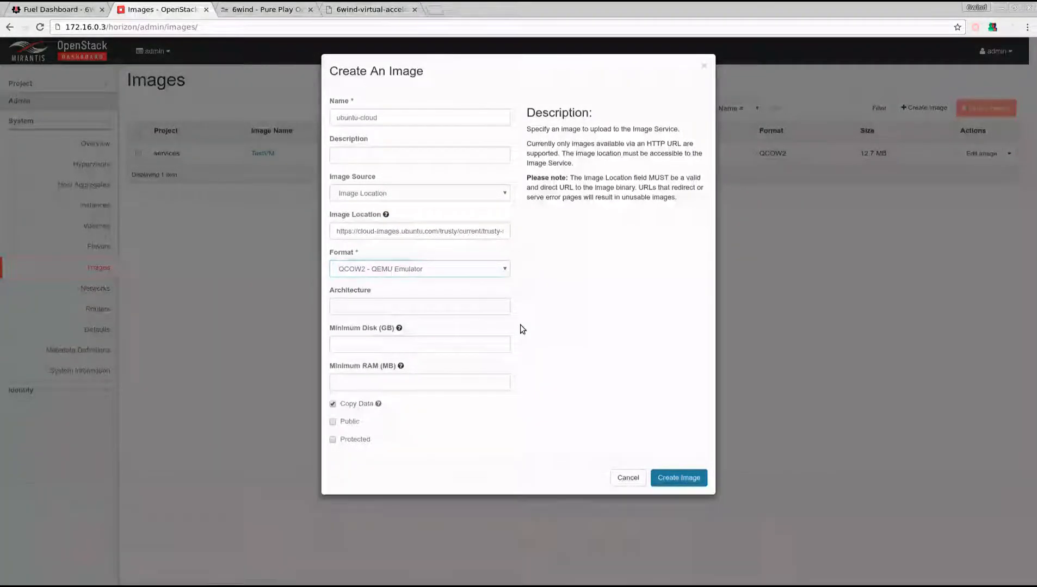
pyautogui.click(679, 475)
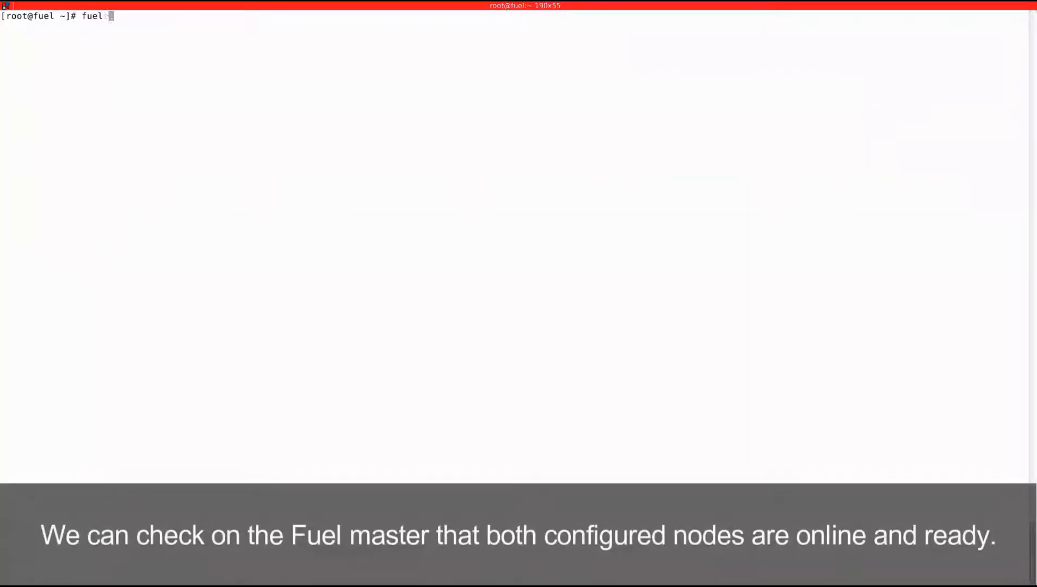
# Step: In the Fuel master terminal, list the nodes with fuel nodes and connect to the controller over SSH at 10.20.0.3
pyautogui.write('nodes')
pyautogui.press('Return')
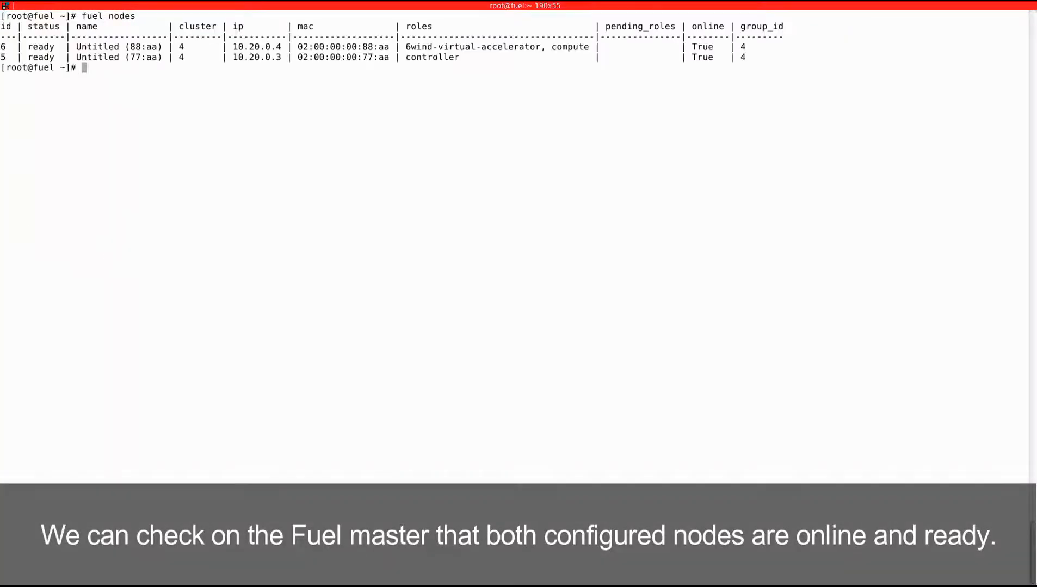
pyautogui.write('ssh')
pyautogui.doubleClick(257, 58)
pyautogui.middleClick(256, 78)
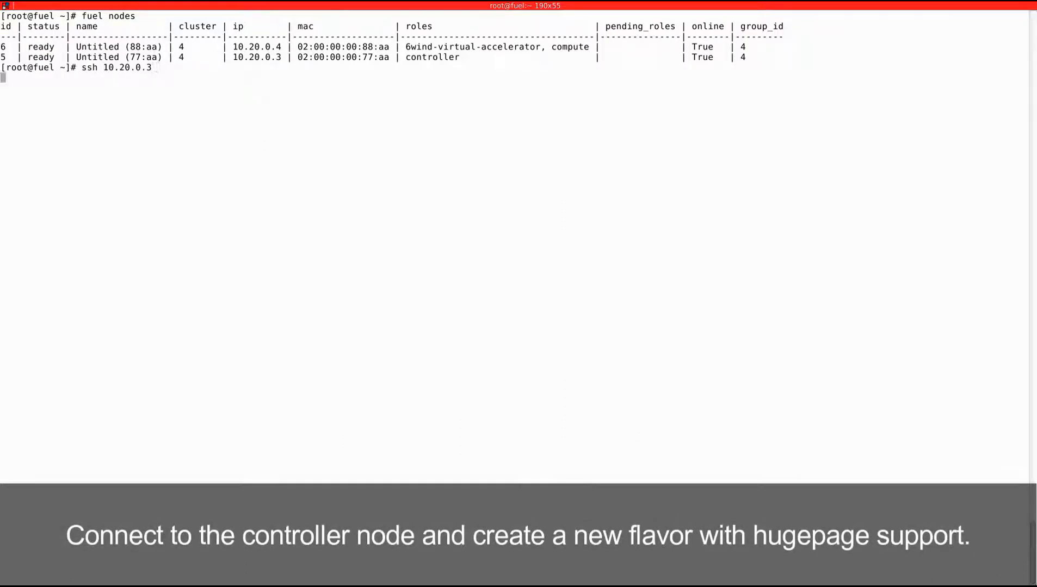
# Step: On the controller, source openrc, create flavor m1.vm_hugepages with values auto 512 3 1, and set its hw:mem_page_size to large
pyautogui.press('Return')
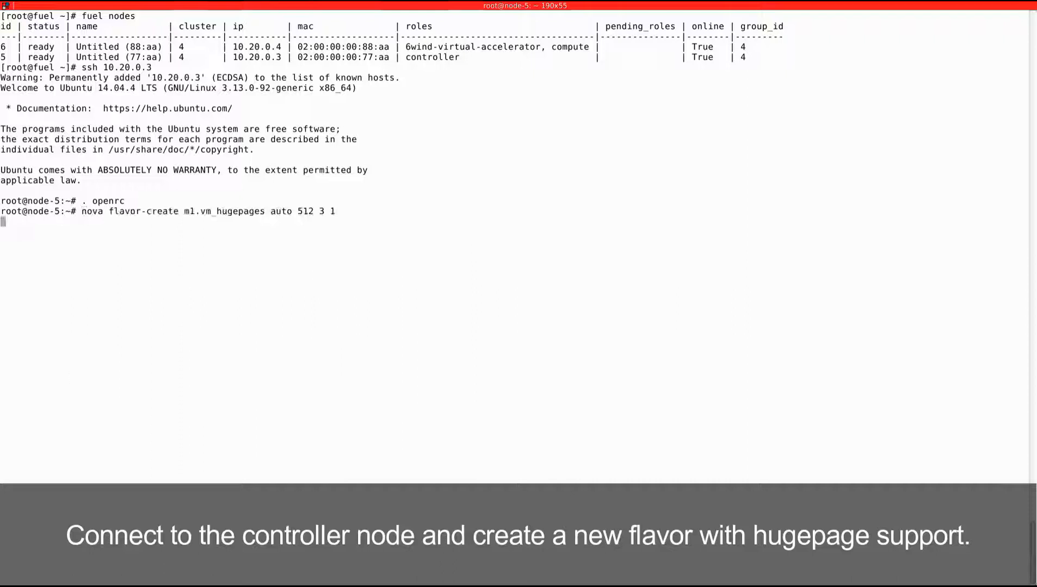
pyautogui.press('Return')
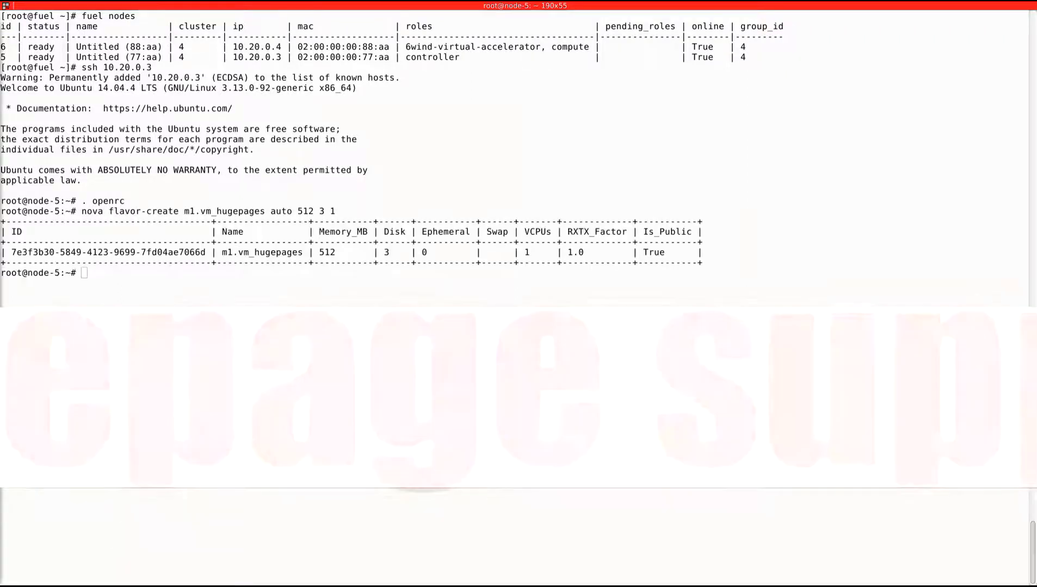
pyautogui.write('nova flavor-key m1.vm_hugepages set hw:mem_page_size=large')
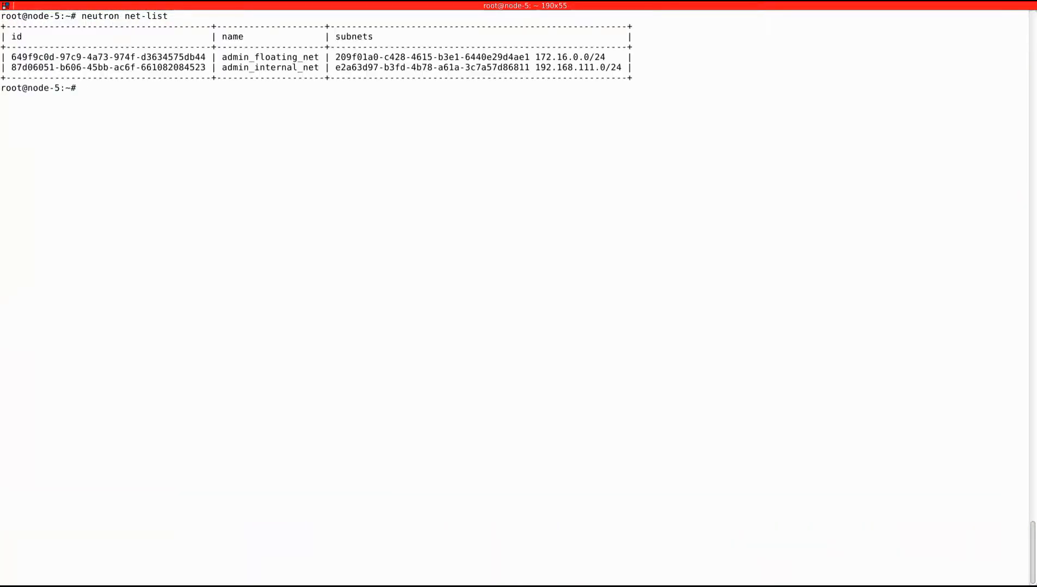
pyautogui.hotkey('ctrl', 'd')
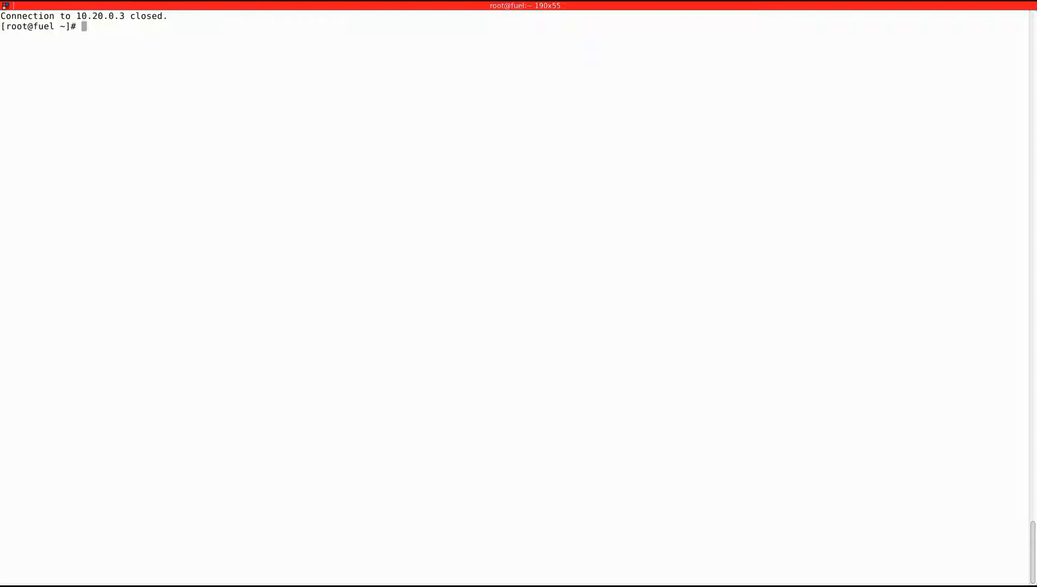
pyautogui.hotkey('alt', 'Tab')
pyautogui.middleClick(44, 485)
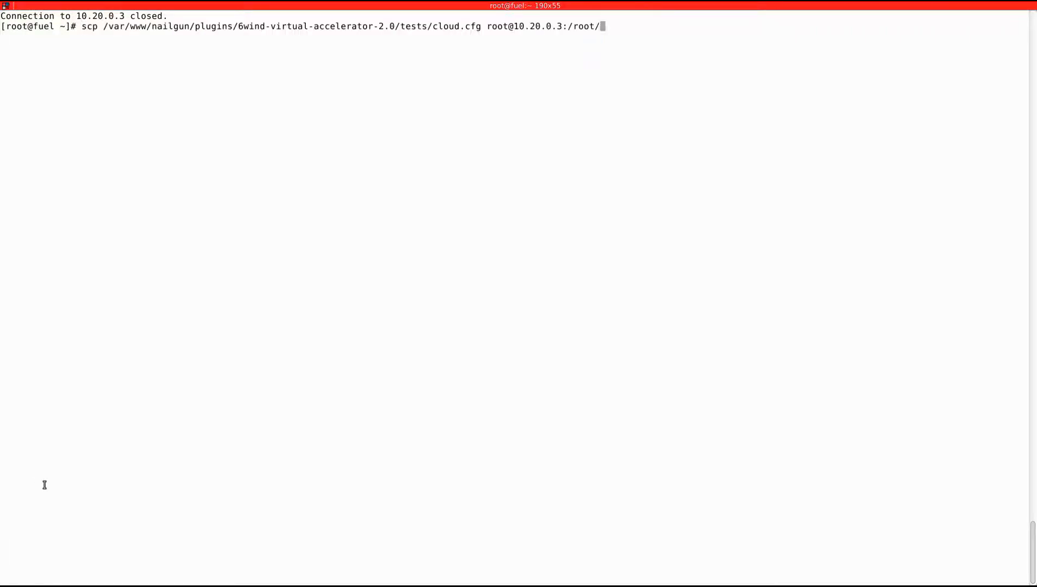
pyautogui.press('Return')
# Step: Reconnect to the controller over SSH as root at 10.20.0.3 and source openrc
pyautogui.write('ssh root@10.20.0.3')
pyautogui.press('Return')
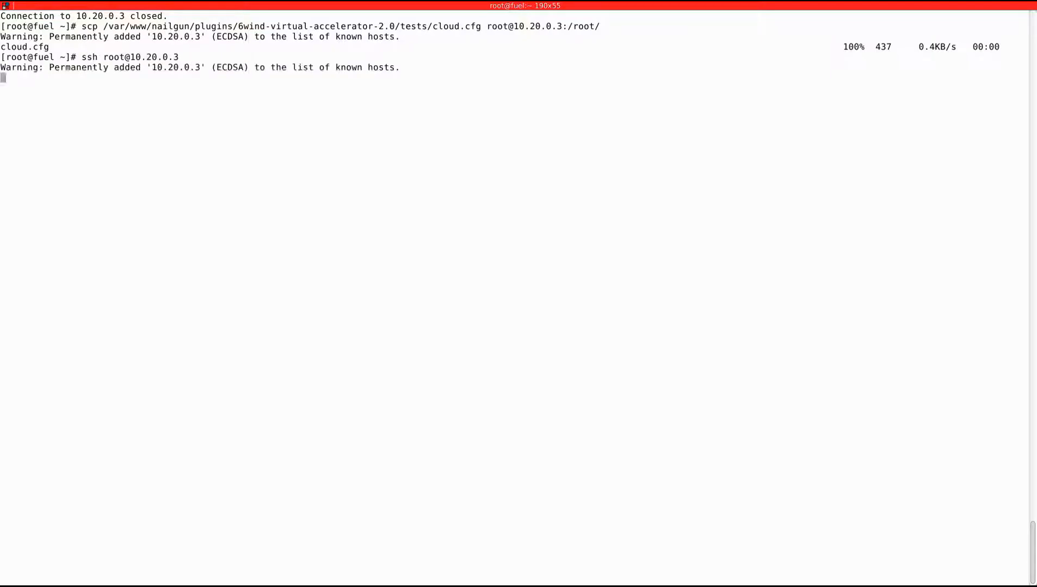
pyautogui.hotkey('ctrl', 'l')
pyautogui.write('. openrc')
pyautogui.press('Return')
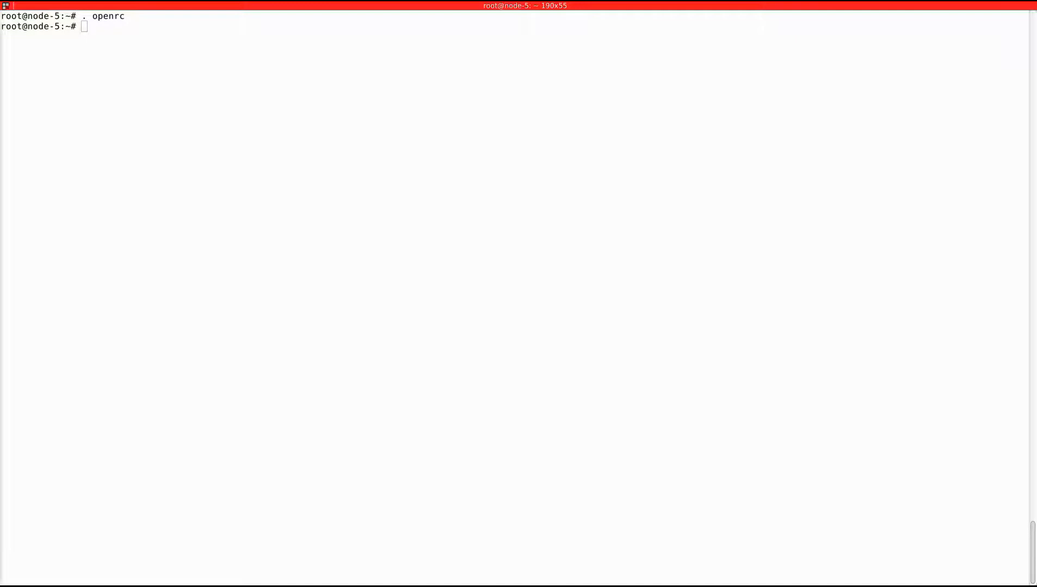
# Step: Store the 192 network's ID in NET_ID and boot test_vm with flavor m1.vm_hugepages, image ubuntu-cloud, that network and user data /root/cloud.cfg
pyautogui.middleClick(119, 511)
pyautogui.press('Return')
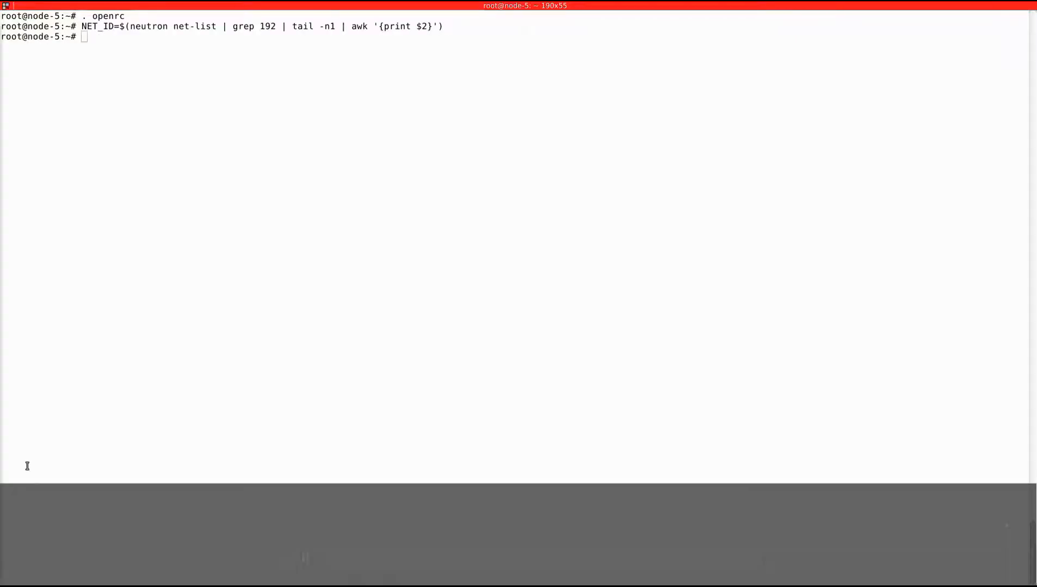
pyautogui.middleClick(25, 468)
pyautogui.press('Return')
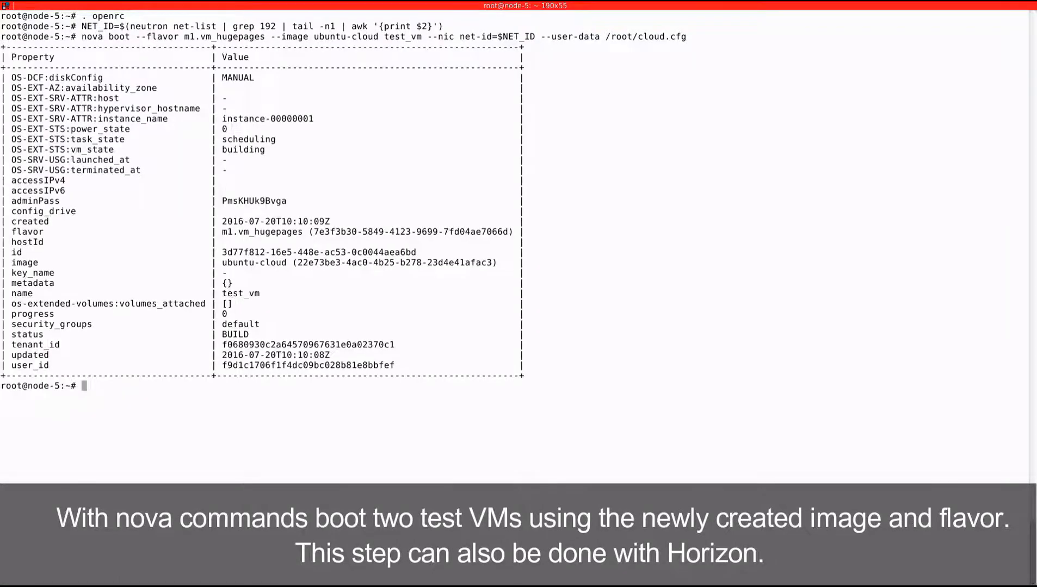
# Step: Boot a second VM named test_vm_2 by reusing the same nova boot command
pyautogui.hotkey('ctrl', 'l')
pyautogui.press('Up')
pyautogui.press('Left')
pyautogui.press('Left')
pyautogui.press('Left')
pyautogui.press('Left')
pyautogui.press('Left')
pyautogui.press('Left')
pyautogui.press('Left')
pyautogui.press('Left')
pyautogui.press('Left')
pyautogui.press('Left')
pyautogui.press('Left')
pyautogui.press('Left')
pyautogui.press('Left')
pyautogui.press('Left')
pyautogui.press('Left')
pyautogui.press('Left')
pyautogui.press('Left')
pyautogui.press('Left')
pyautogui.press('Left')
pyautogui.press('Left')
pyautogui.press('Left')
pyautogui.press('Left')
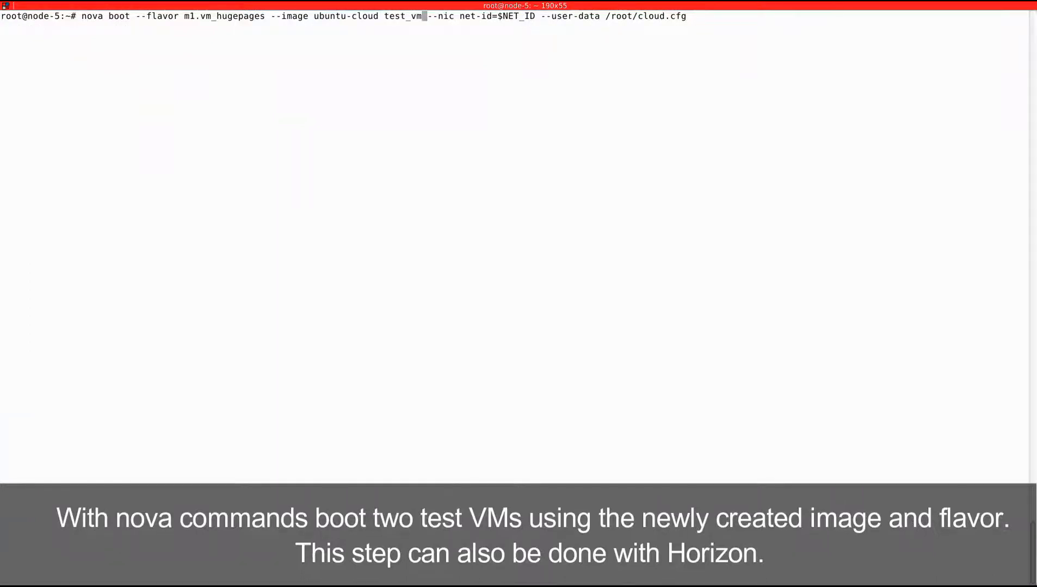
pyautogui.write('_2')
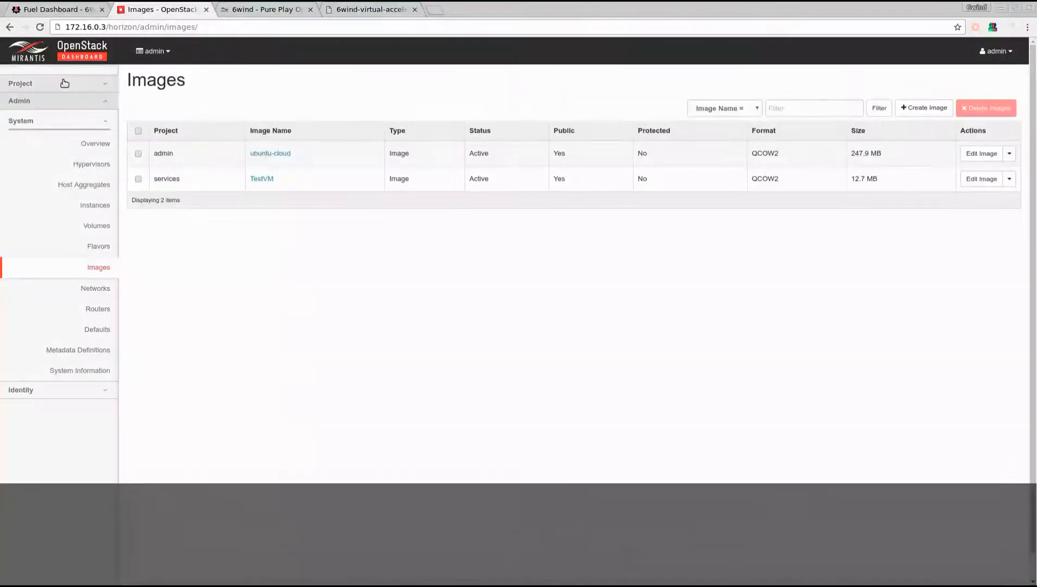
# Step: In the Horizon dashboard, open the project's instances test_vm and test_vm_2 separately and show only their consoles
pyautogui.click(65, 82)
pyautogui.click(95, 147)
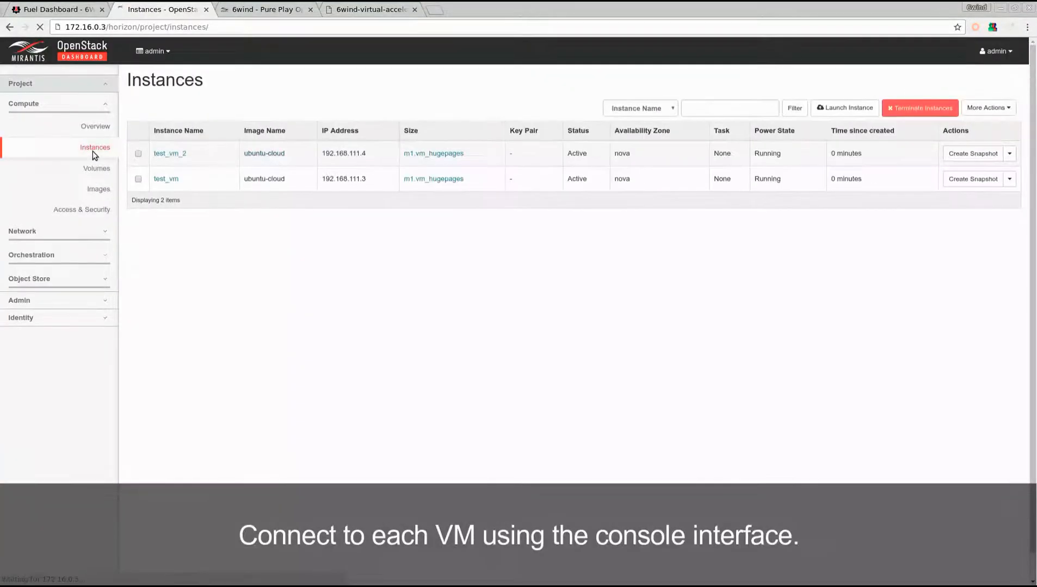
pyautogui.middleClick(166, 179)
pyautogui.middleClick(170, 154)
pyautogui.hotkey('ctrl', 'Tab')
pyautogui.click(222, 125)
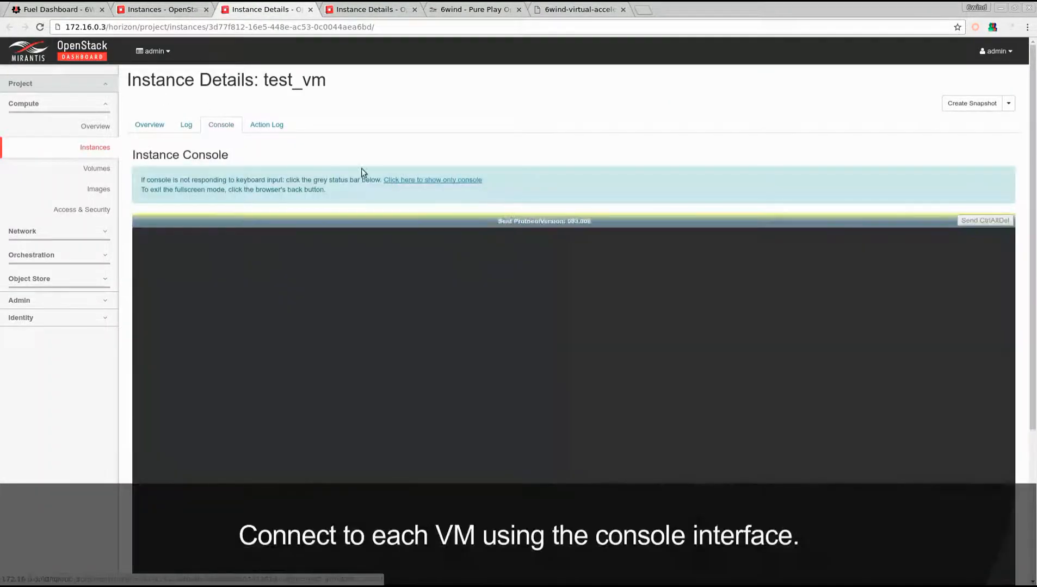
pyautogui.click(386, 178)
# Step: Log in to the test_vm console as the root user with the account password and list its addresses with ip a
pyautogui.write('roo')
pyautogui.press('Return')
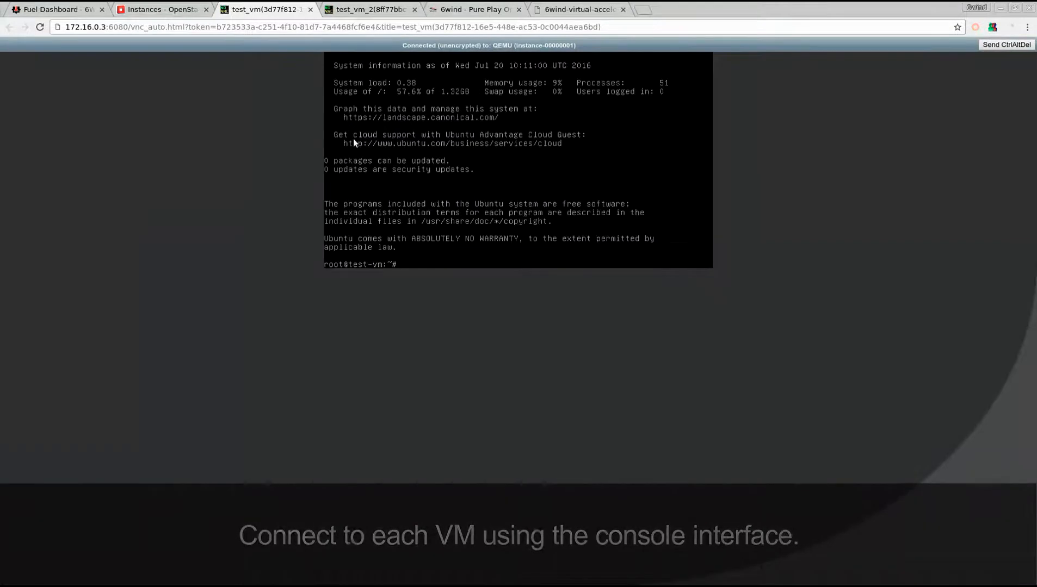
pyautogui.hotkey('ctrl', 'l')
pyautogui.write('ip a')
pyautogui.press('Return')
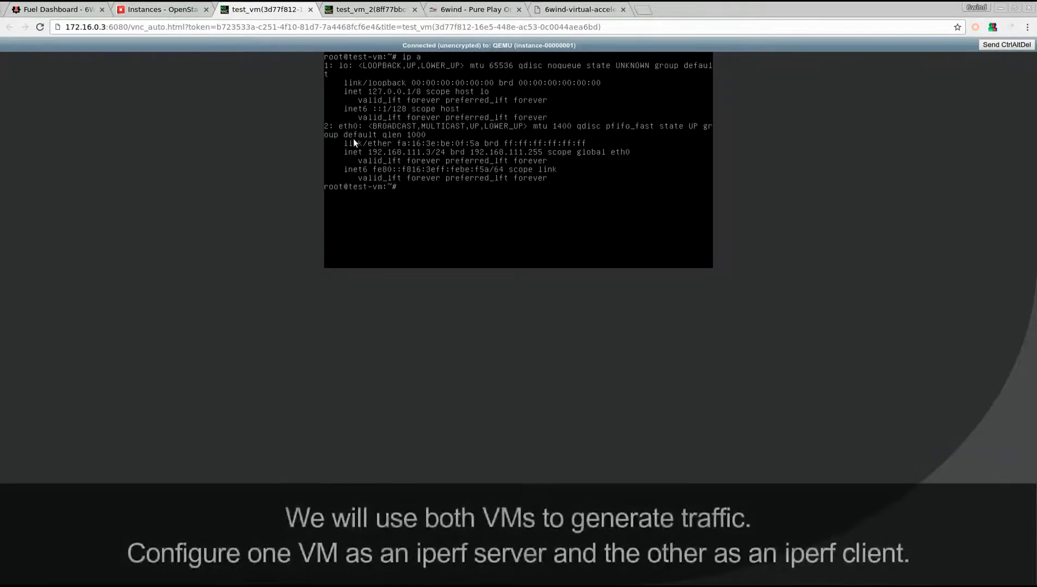
# Step: Start an iperf server on test_vm with iperf -s
pyautogui.hotkey('ctrl', 'l')
pyautogui.write('iperf -s')
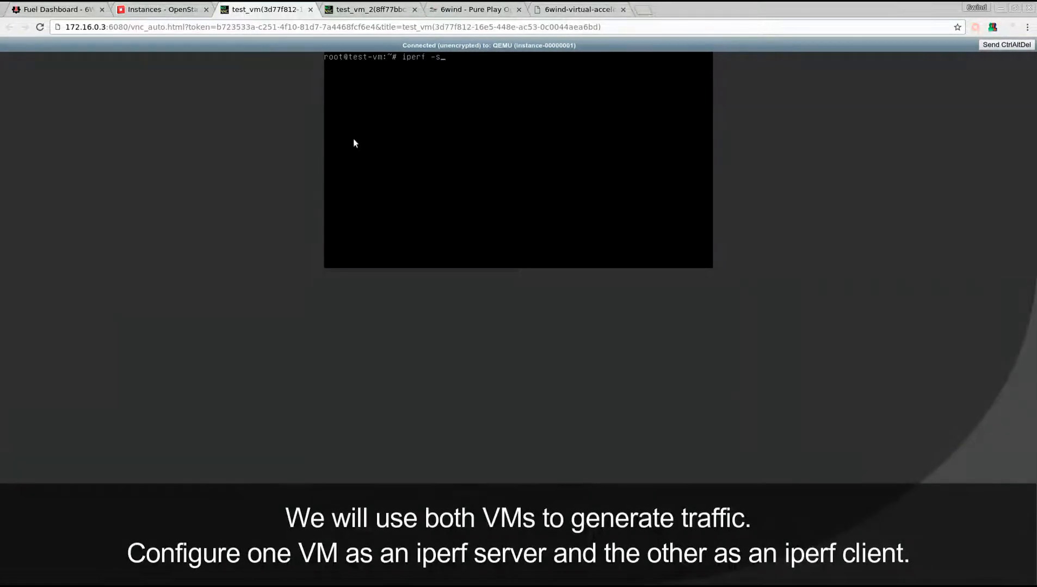
pyautogui.press('Return')
# Step: Log in to the test_vm_2 console as the root user with the account password and clear the screen
pyautogui.hotkey('ctrl', 'Tab')
pyautogui.write('root')
pyautogui.press('Return')
# Step: On test_vm_2, list the addresses with ip a and run iperf -c 192.168.111.3 -i 1 -t 60
pyautogui.press('Return')
pyautogui.hotkey('ctrl', 'l')
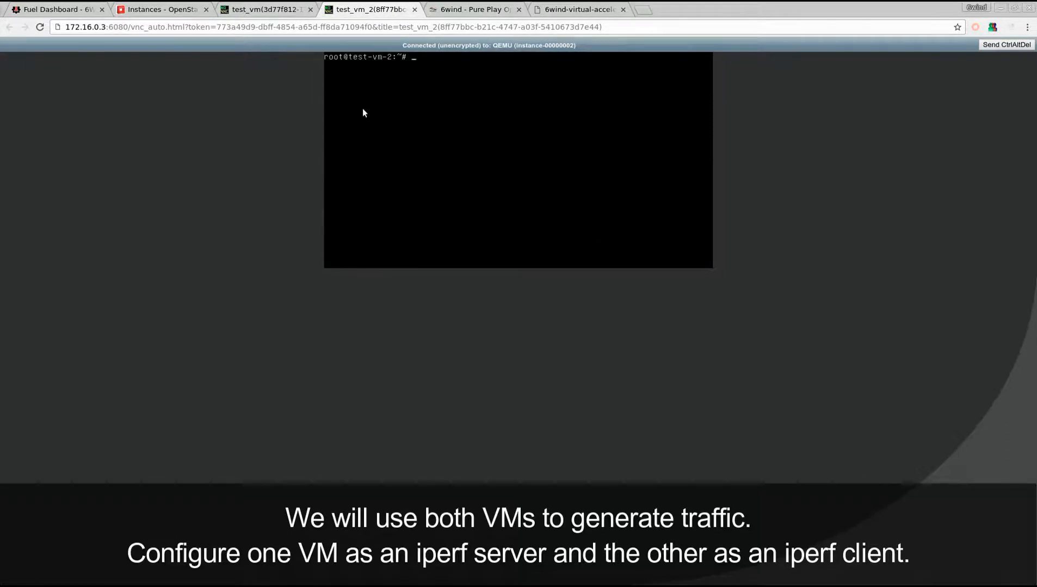
pyautogui.write('ip a')
pyautogui.press('Return')
pyautogui.hotkey('ctrl', 'l')
pyautogui.write('iperf -c 192.168.111.3 -i 1 -t 60')
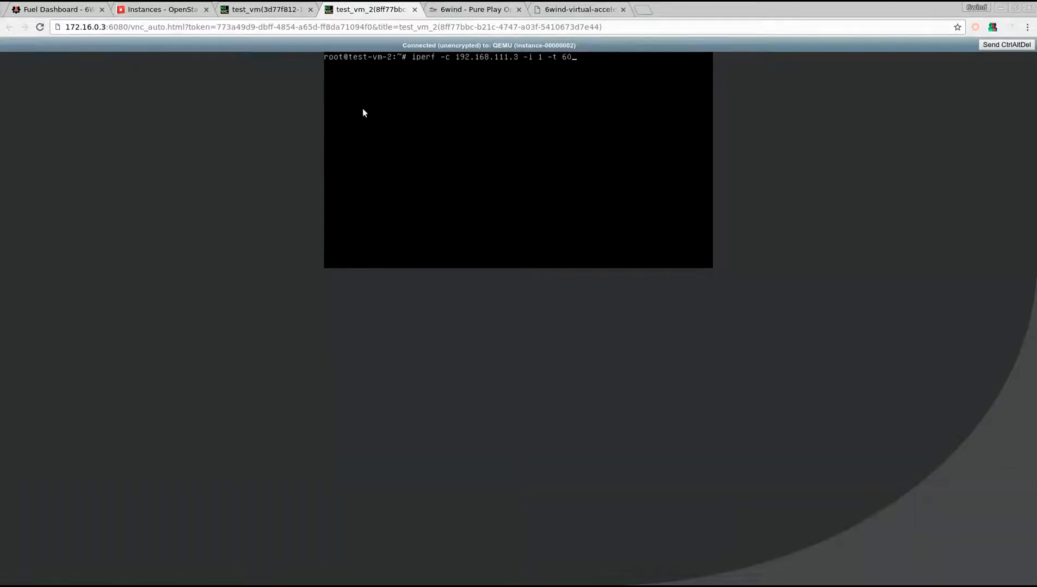
pyautogui.press('Return')
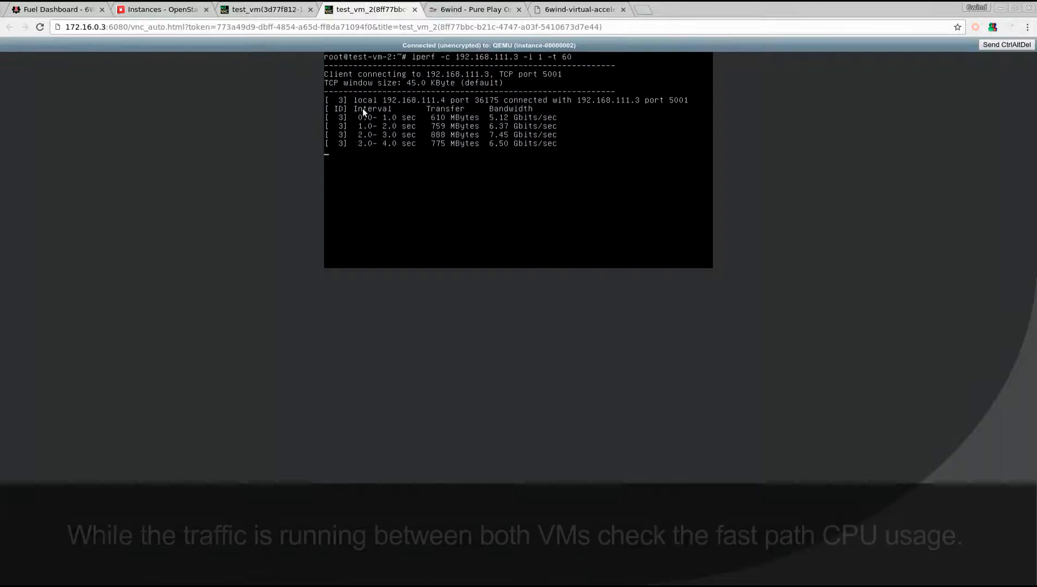
# Step: In the Fuel terminal, leave the controller session, list the nodes with fuel nodes and connect to the compute node over SSH at 10.20.0.4
pyautogui.hotkey('alt', 'Tab')
pyautogui.hotkey('ctrl', 'd')
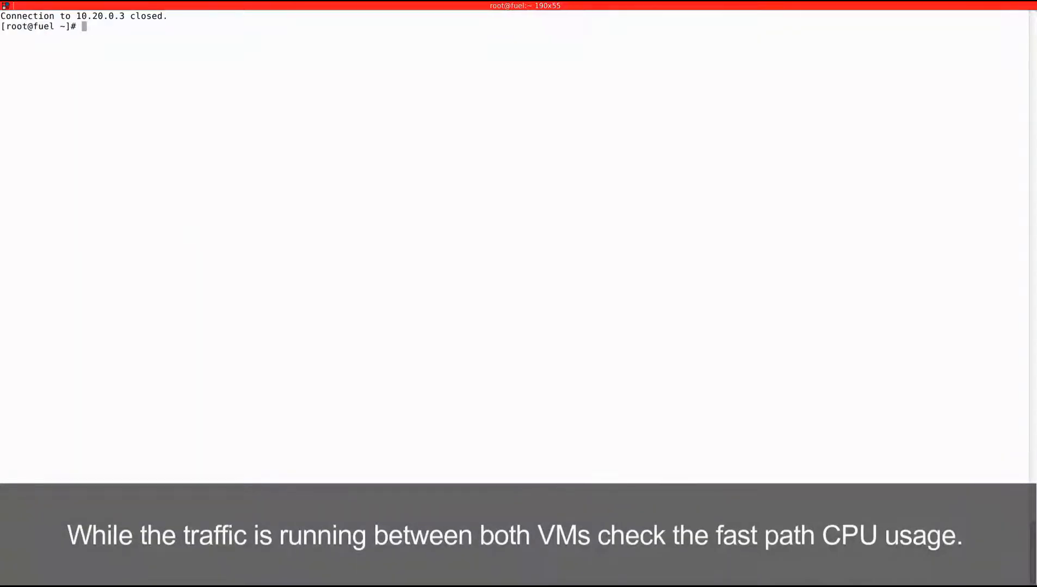
pyautogui.write('fuel nodes')
pyautogui.press('Return')
pyautogui.write('ssh')
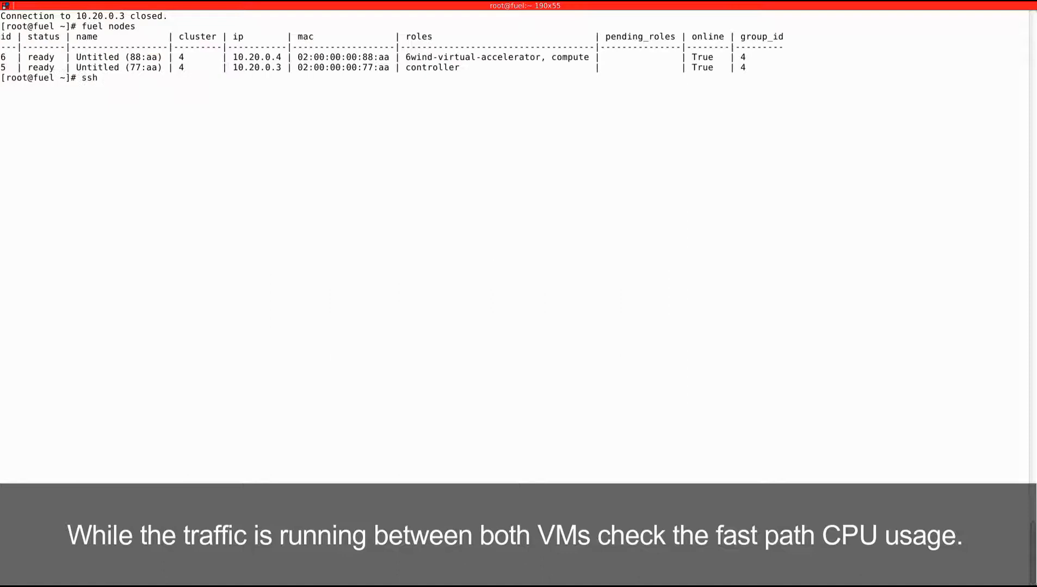
pyautogui.write(' 10.20.0.4')
pyautogui.press('Return')
pyautogui.hotkey('ctrl', 'l')
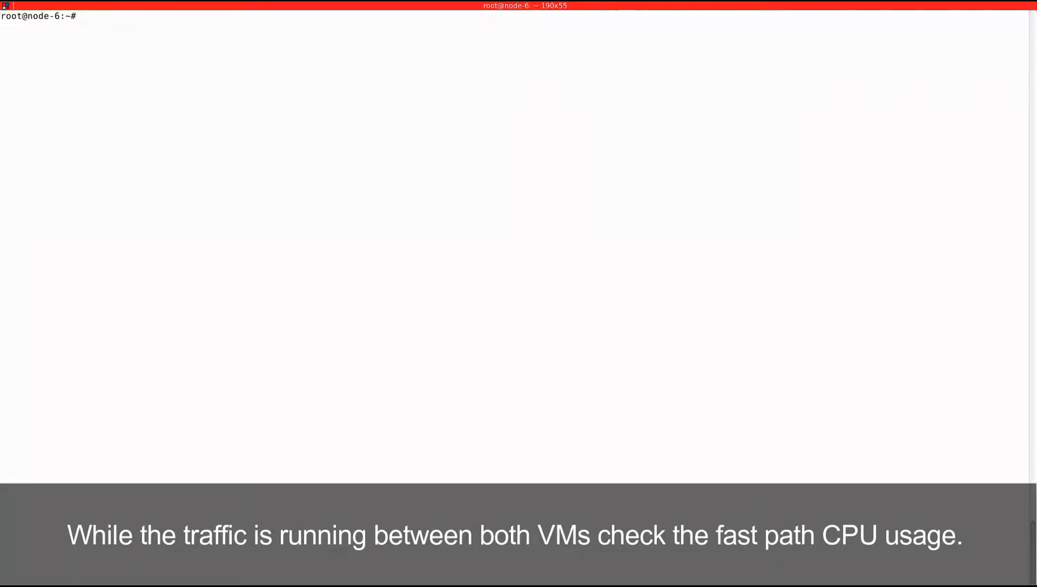
# Step: Check the compute node's fast path CPU load with fp-cpu-usage while the iperf traffic runs
pyautogui.write('fp-cpu-usage')
pyautogui.press('Return')
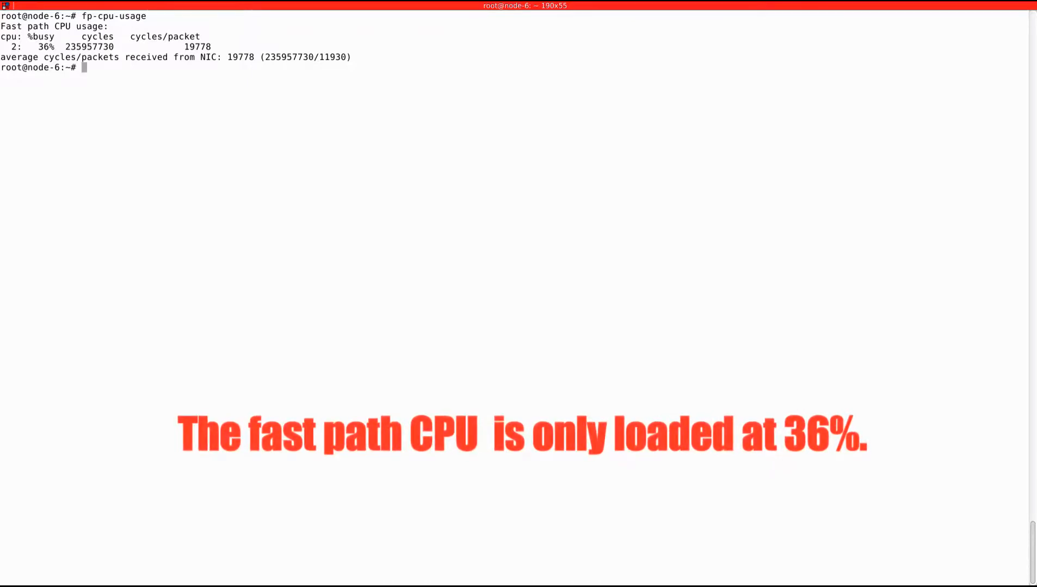
pyautogui.hotkey('ctrl', 'l')
# Step: List the compute node's network links with ip l and its Linux bridges with brctl show
pyautogui.write('ip')
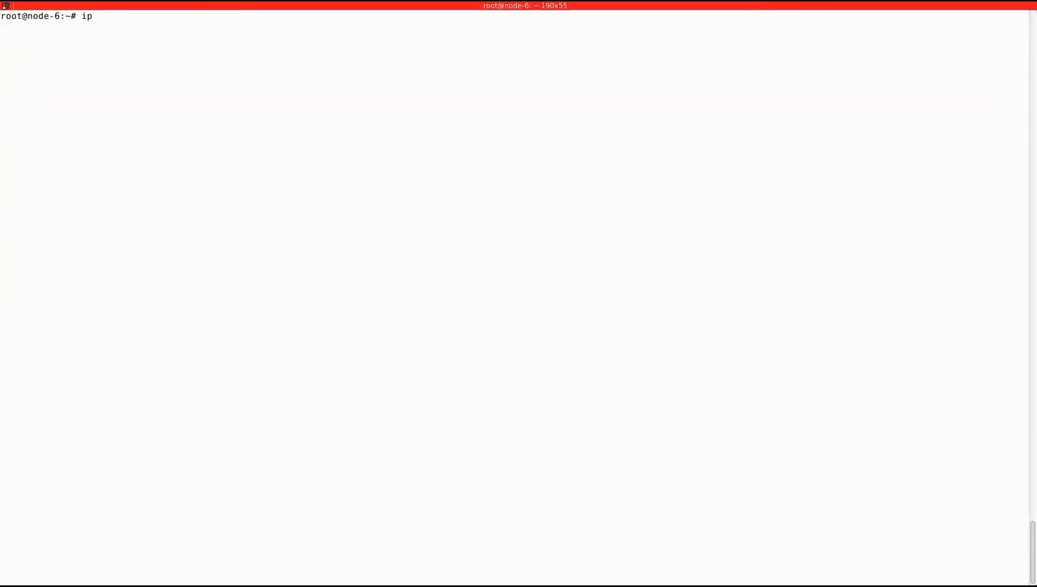
pyautogui.write(' l')
pyautogui.press('Return')
pyautogui.hotkey('ctrl', 'l')
pyautogui.write('brctl show')
pyautogui.press('Return')
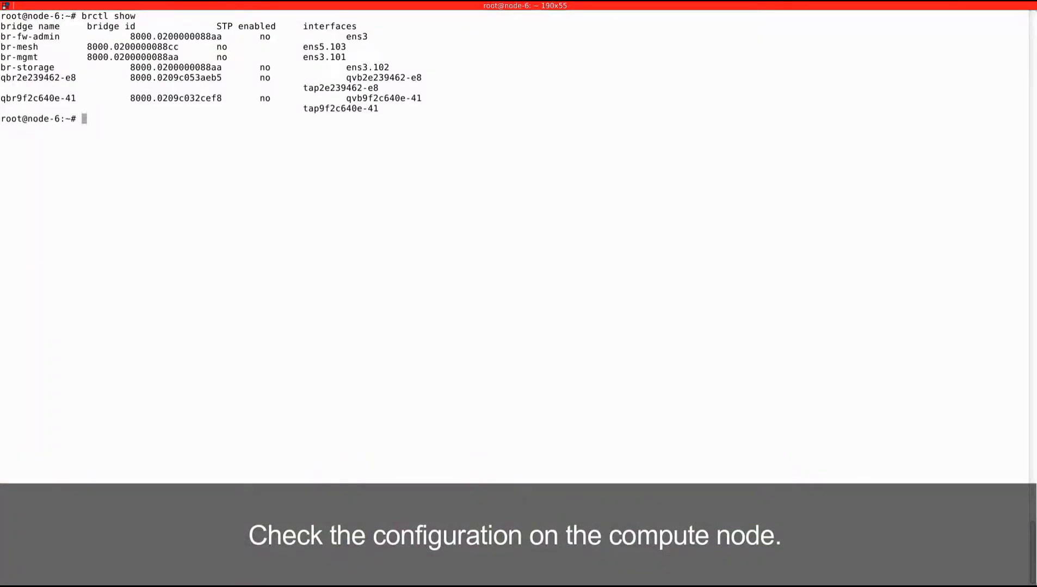
# Step: Display the compute node's Open vSwitch configuration with ovs-vsctl show
pyautogui.hotkey('ctrl', 'l')
pyautogui.write('ovs-vsctl show')
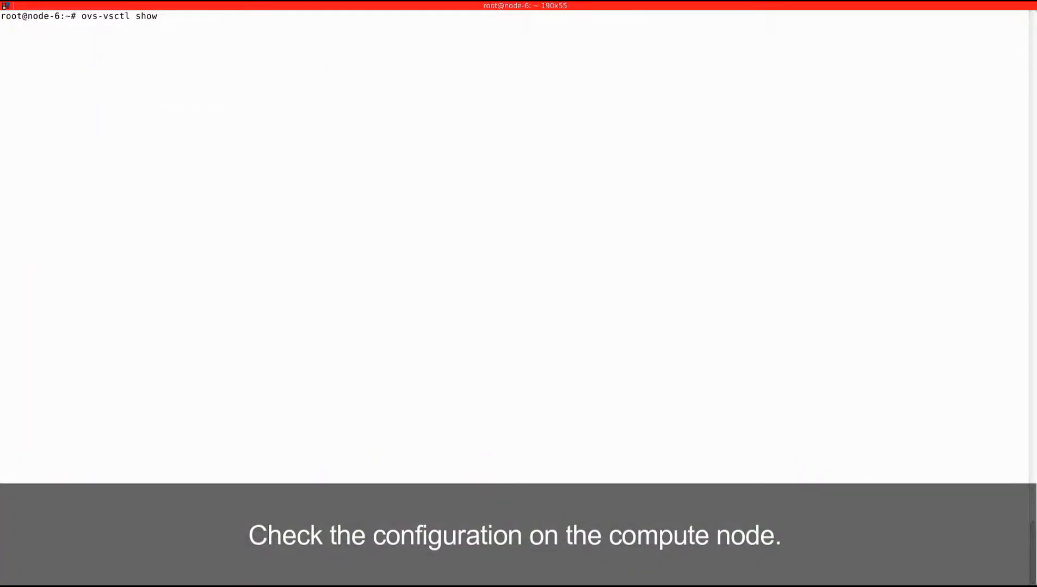
pyautogui.press('Return')
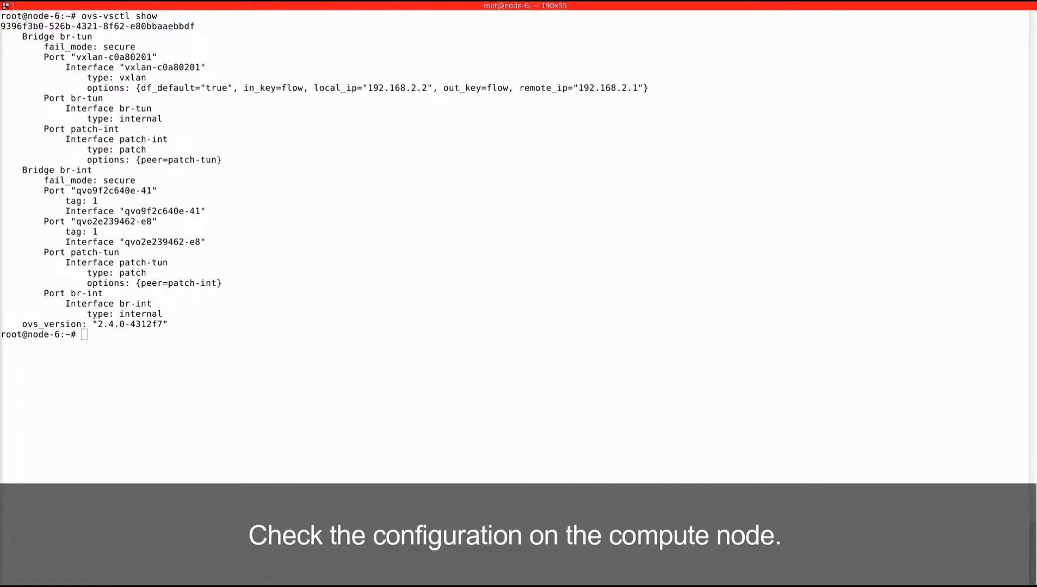
# Step: Query the driver information of the tap9f2c640e-41 interface with ethtool -i and clear the terminal
pyautogui.hotkey('ctrl', 'l')
pyautogui.write('ethtool -i')
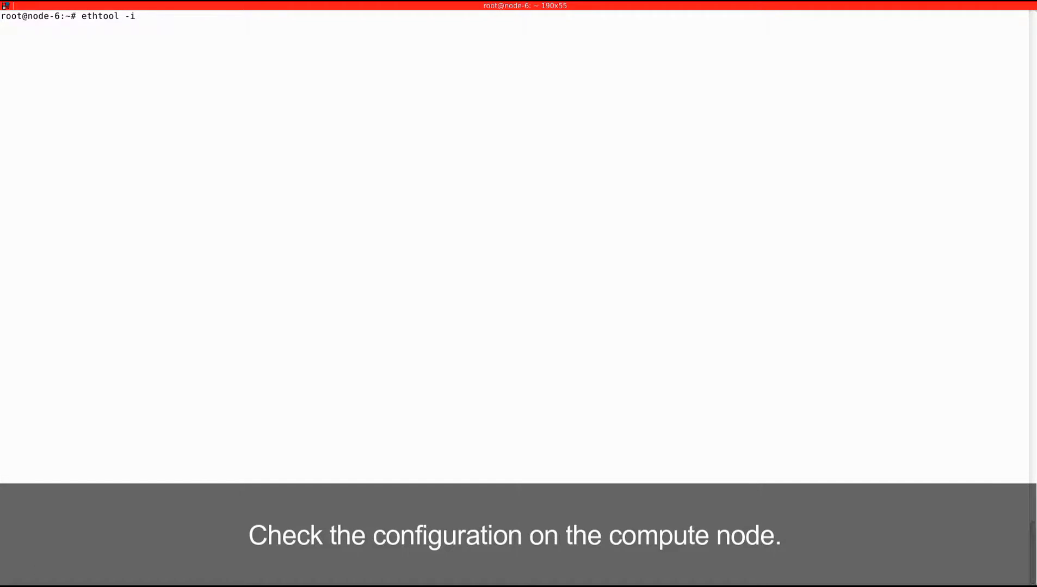
pyautogui.write(' tap9f2c640e-41')
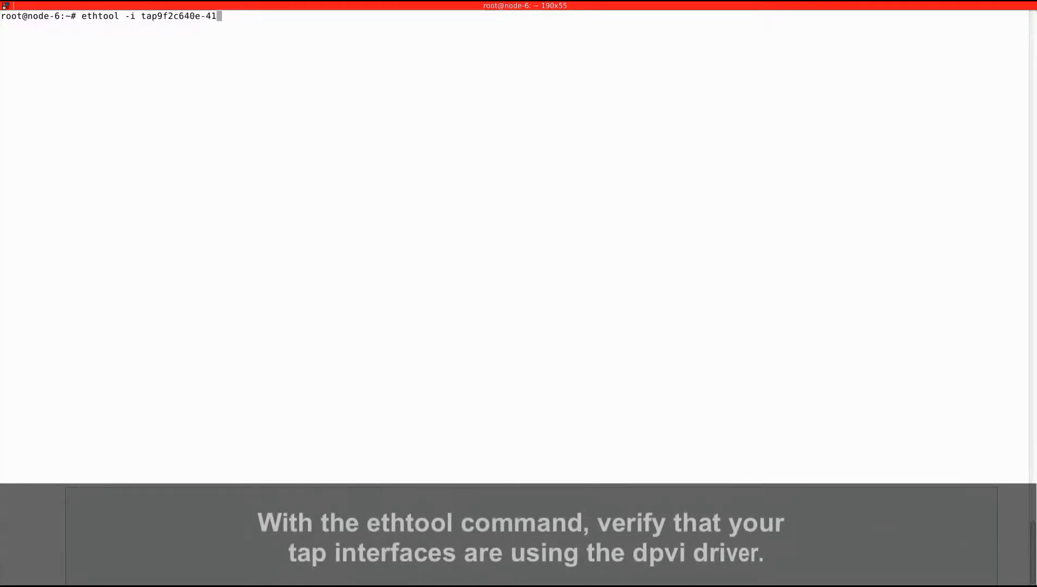
pyautogui.press('Return')
pyautogui.press('BackSpace')
pyautogui.press('BackSpace')
pyautogui.hotkey('ctrl', 'l')
# Step: List the bridges again with brctl show and check the driver of the tap2e239462-e8 interface with ethtool -i
pyautogui.write('brctl show')
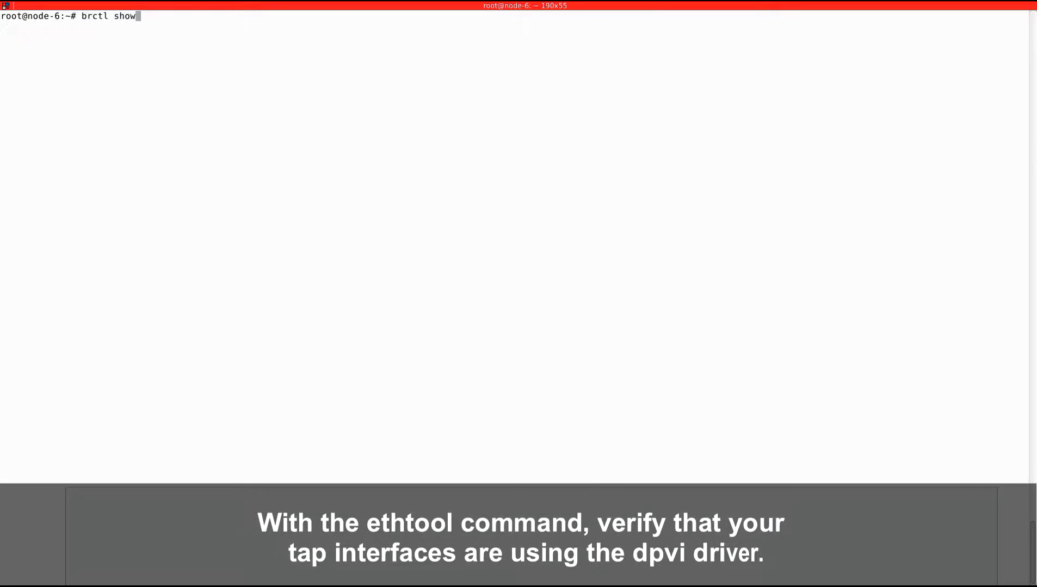
pyautogui.press('Return')
pyautogui.write('ethtool ')
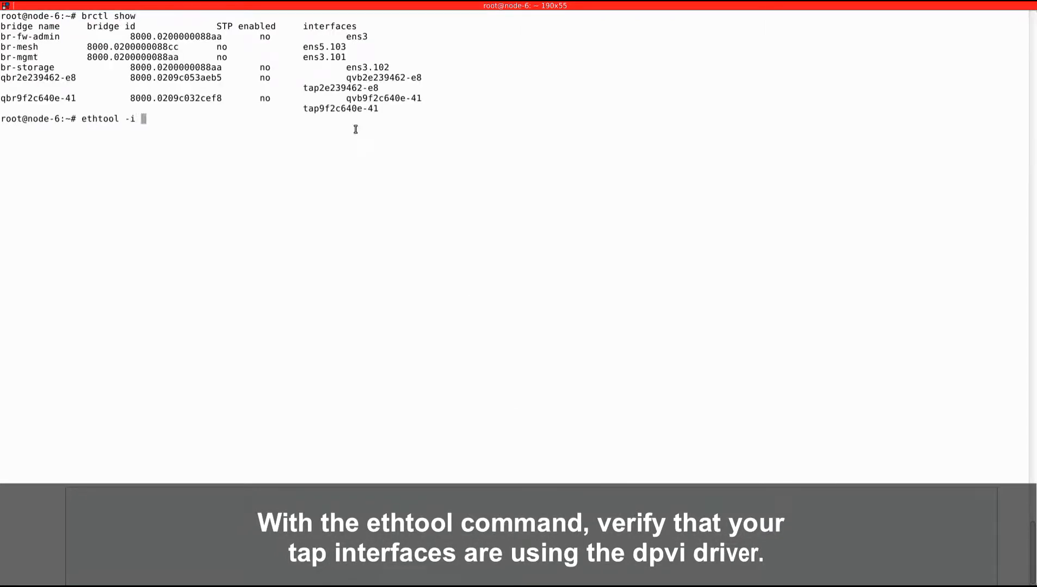
pyautogui.write('-i')
pyautogui.doubleClick(341, 87)
pyautogui.middleClick(340, 88)
pyautogui.press('Return')
# Step: Check the driver of the tap9f2c640e-41 interface with ethtool -i, reusing the previous command, and clear the terminal
pyautogui.press('Up')
pyautogui.hotkey('ctrl', 'w')
pyautogui.doubleClick(356, 109)
pyautogui.middleClick(356, 109)
pyautogui.press('Return')
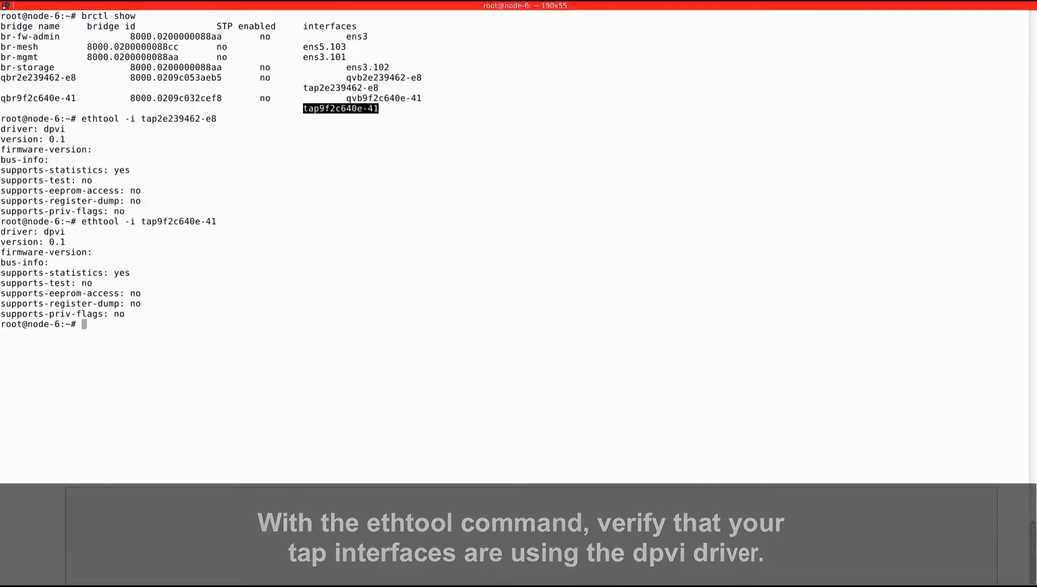
pyautogui.click(347, 181)
pyautogui.hotkey('ctrl', 'l')
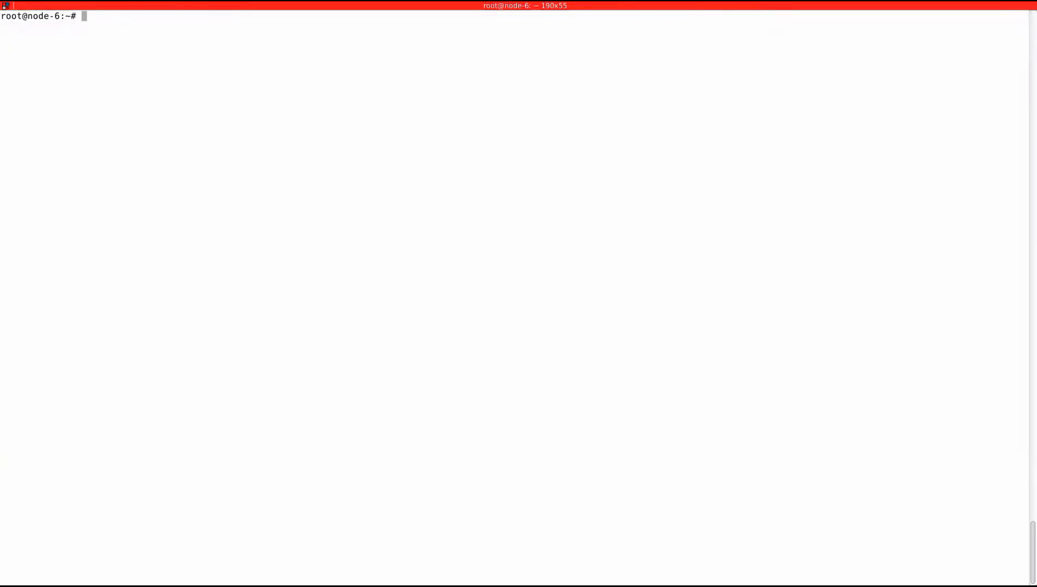